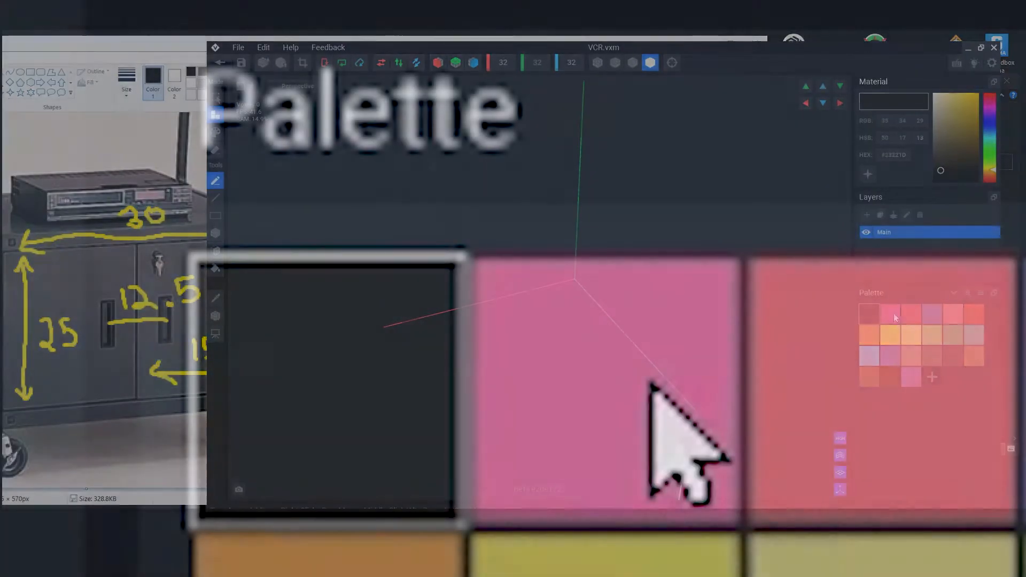
- Change the pink second palette colour to gray #646464 and undo the test voxels
click(892, 317)
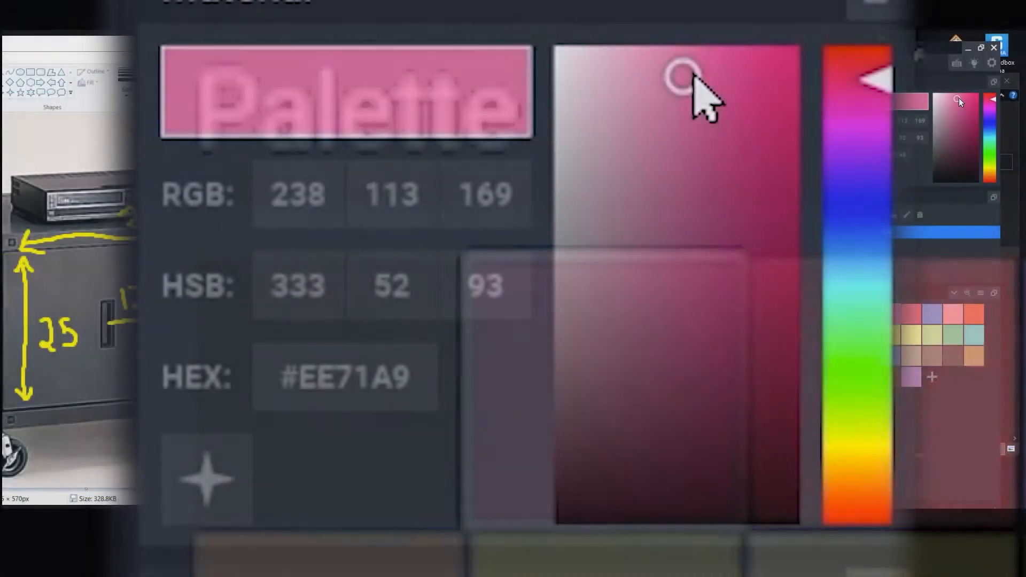
mouse_move(958, 98)
mouse_down()
mouse_move(948, 152)
mouse_move(931, 148)
mouse_up()
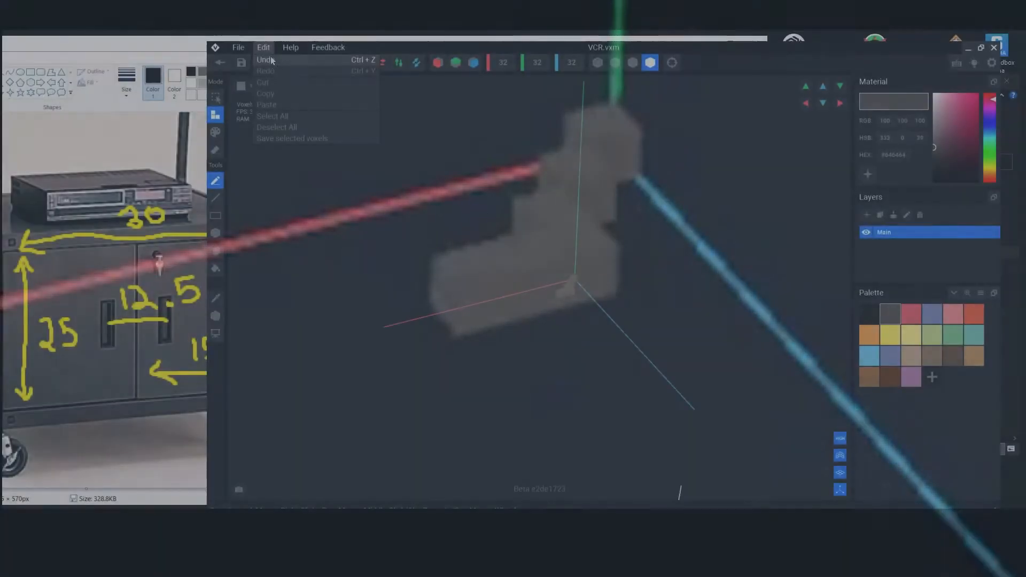
click(271, 61)
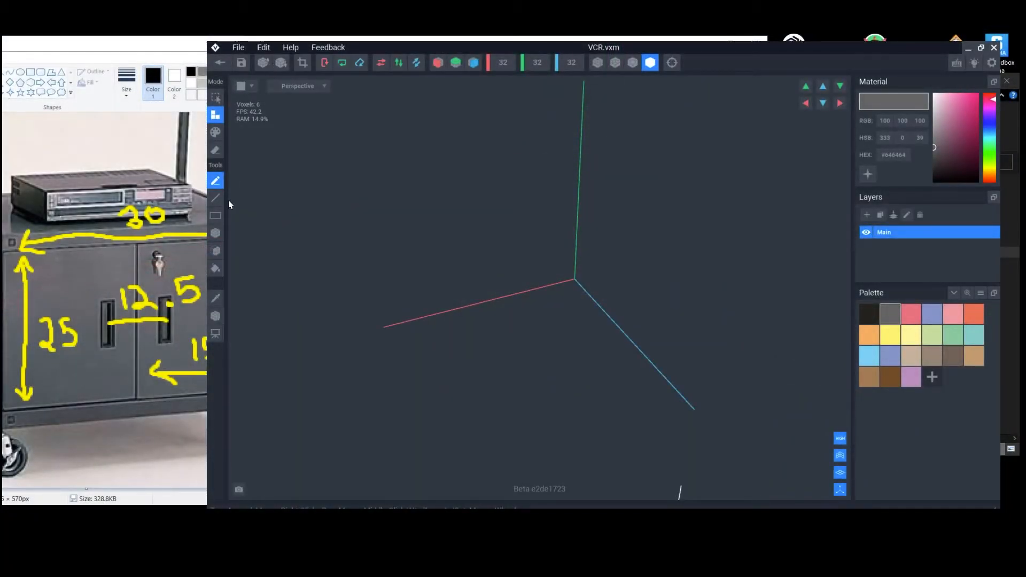
- Cover the ground plane with a one-voxel gray layer and erase its outer strips to leave a rectangle of about 252 voxels
click(216, 250)
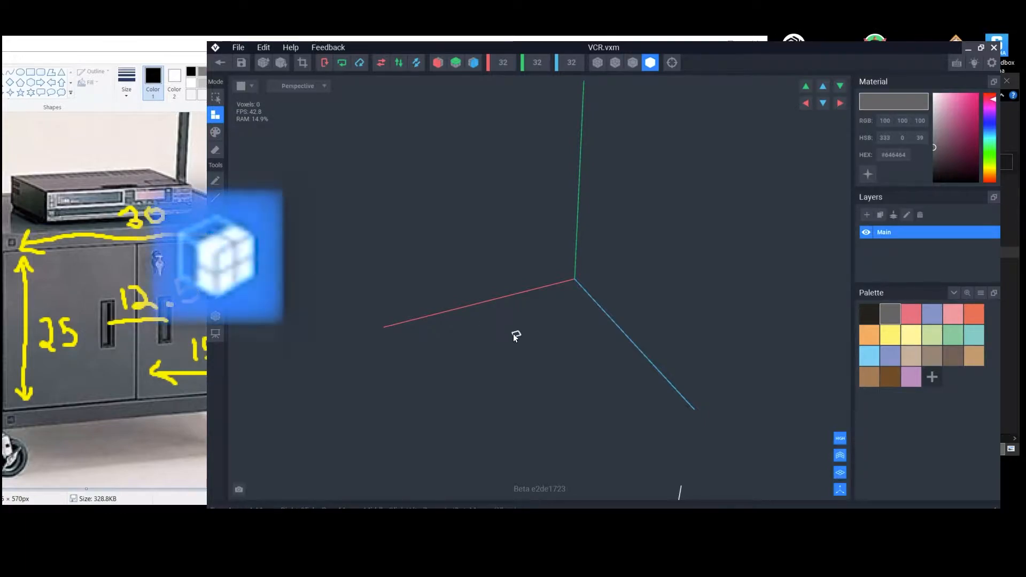
click(514, 336)
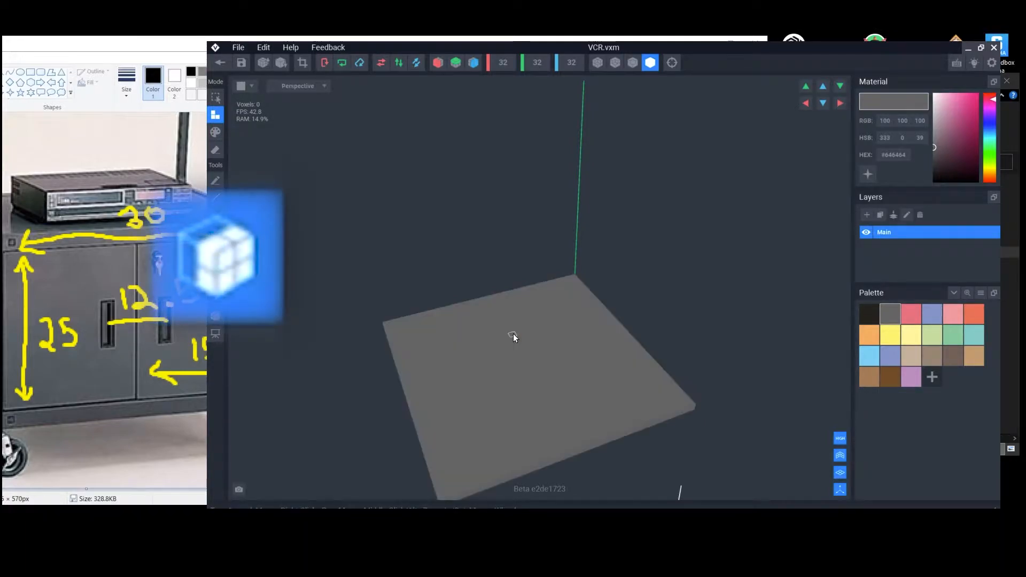
click(214, 151)
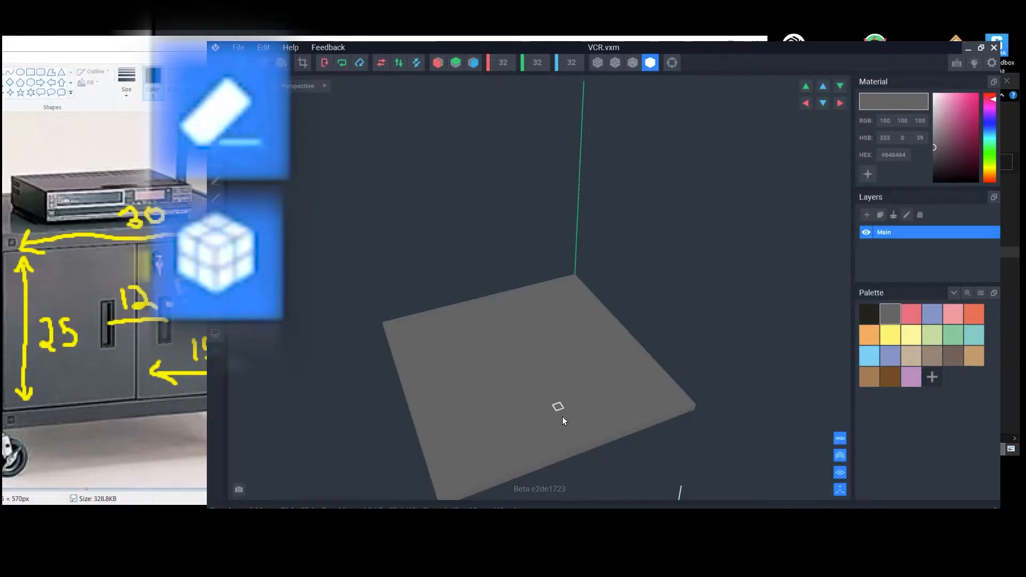
click(617, 323)
mouse_move(542, 393)
mouse_down()
mouse_move(476, 420)
mouse_move(442, 496)
mouse_up()
drag(472, 302, 406, 380)
scroll(555, 309, up, 2)
scroll(559, 319, up, 2)
middle_drag(579, 346, 545, 312)
scroll(508, 349, up, 2)
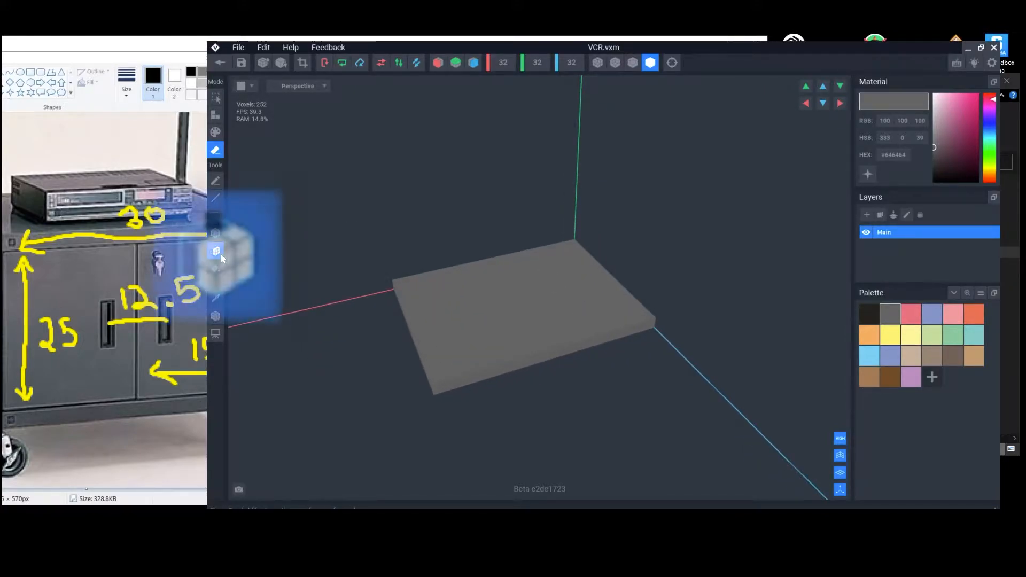
- Extrude the gray slab upward into a solid box 6 voxels high
click(215, 114)
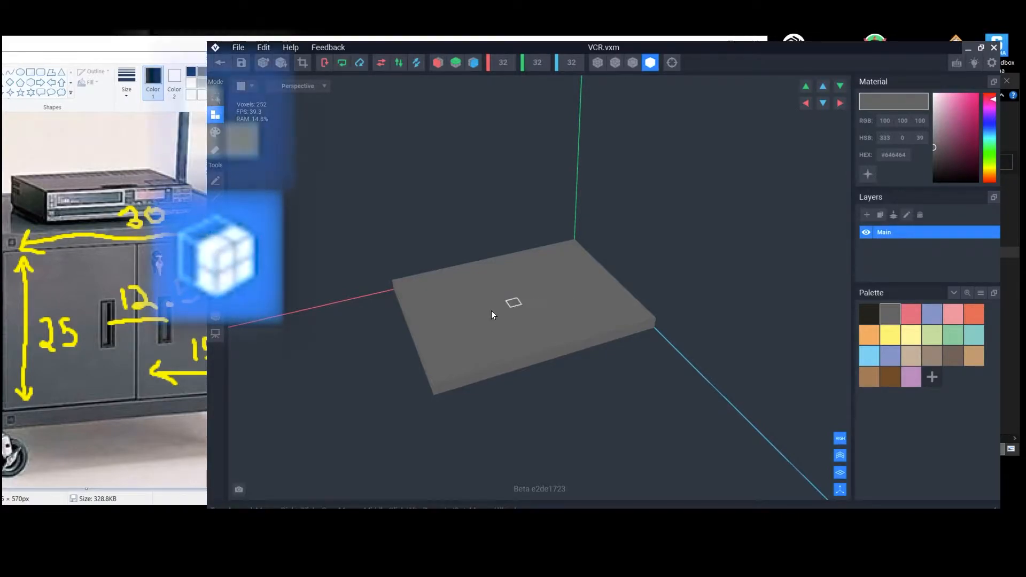
drag(489, 311, 495, 280)
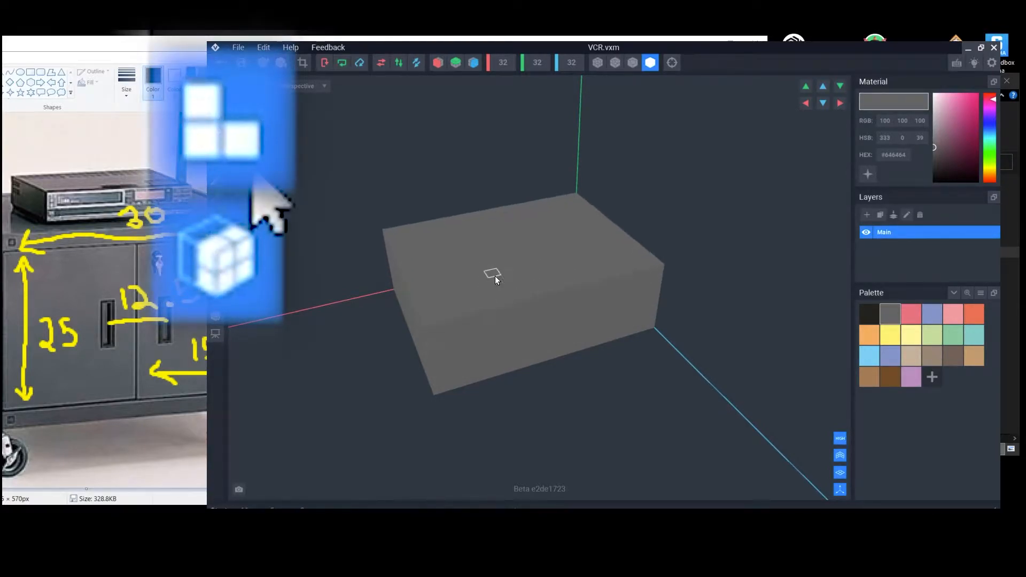
right_drag(597, 344, 596, 344)
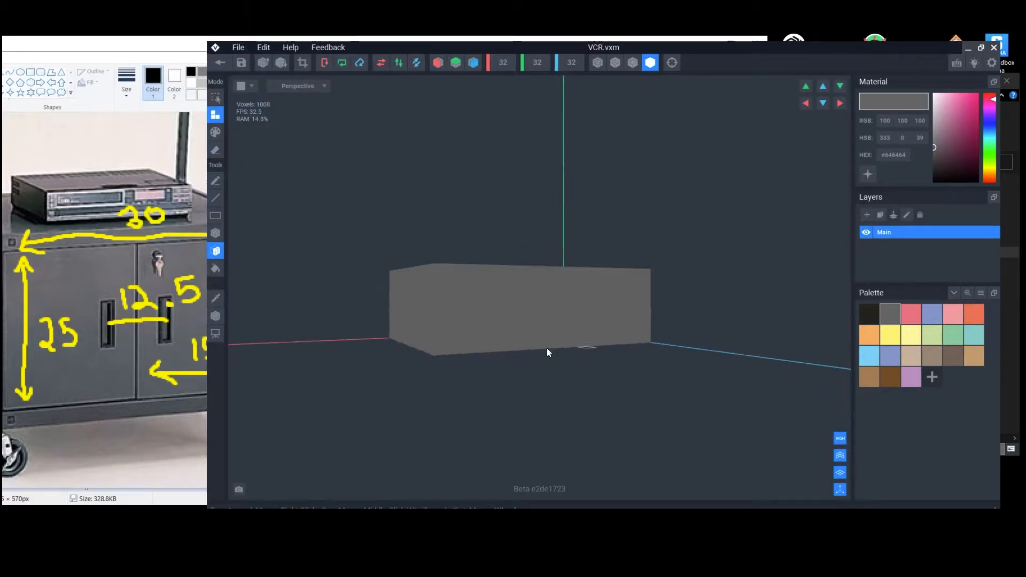
right_drag(512, 304, 512, 304)
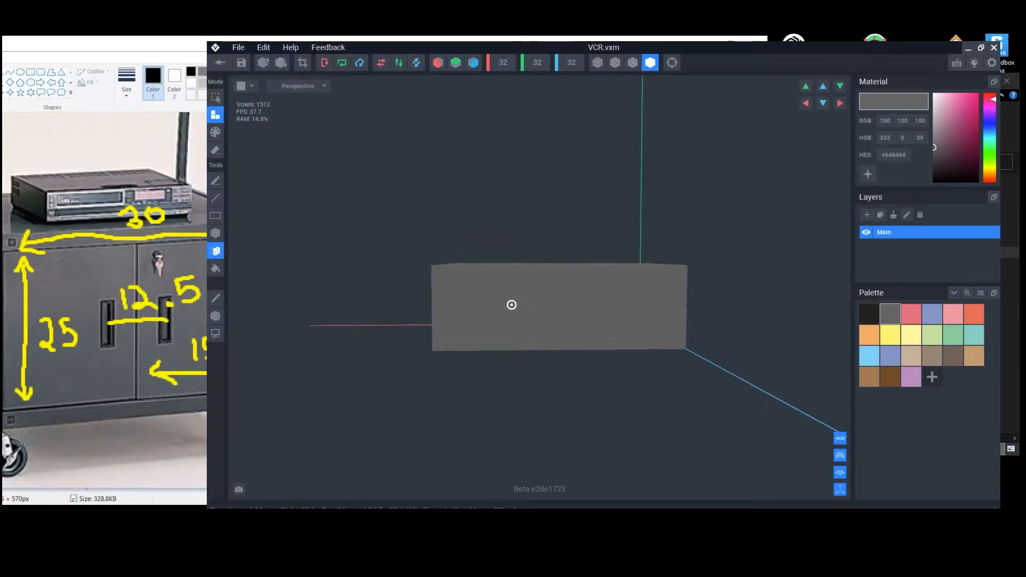
- Choose the near-black #23221D palette colour and switch to painting existing voxels
click(910, 314)
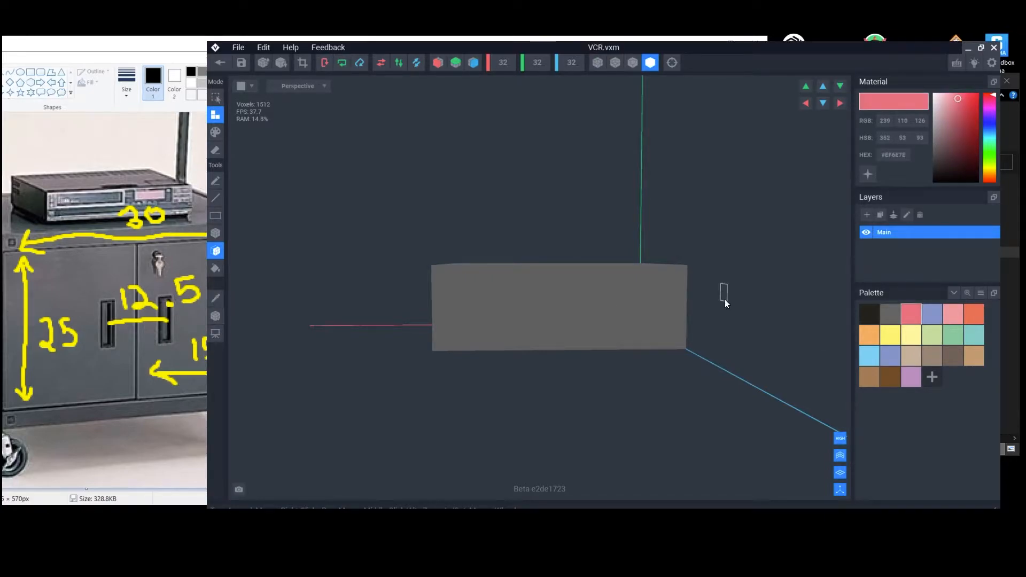
click(869, 315)
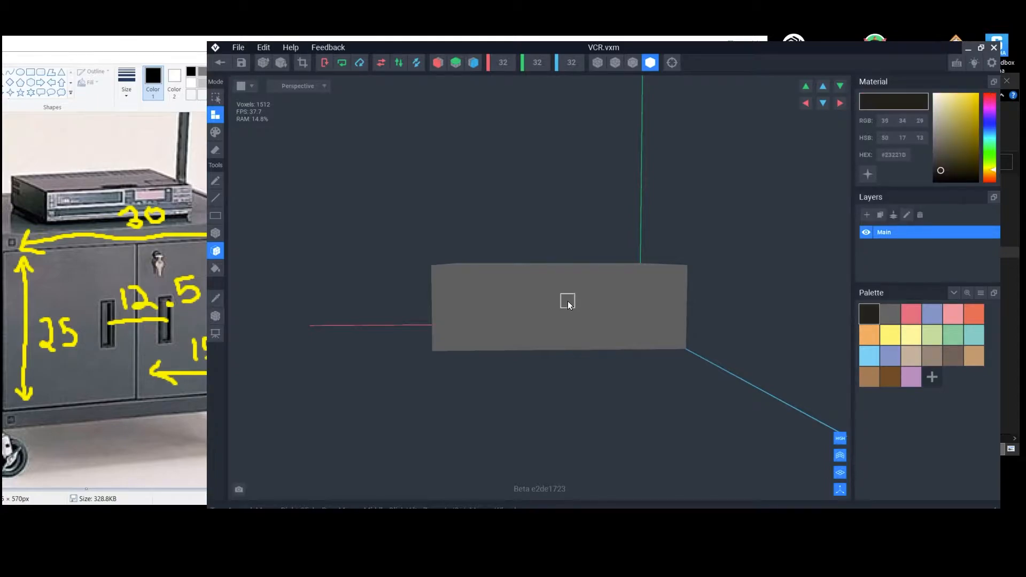
click(216, 132)
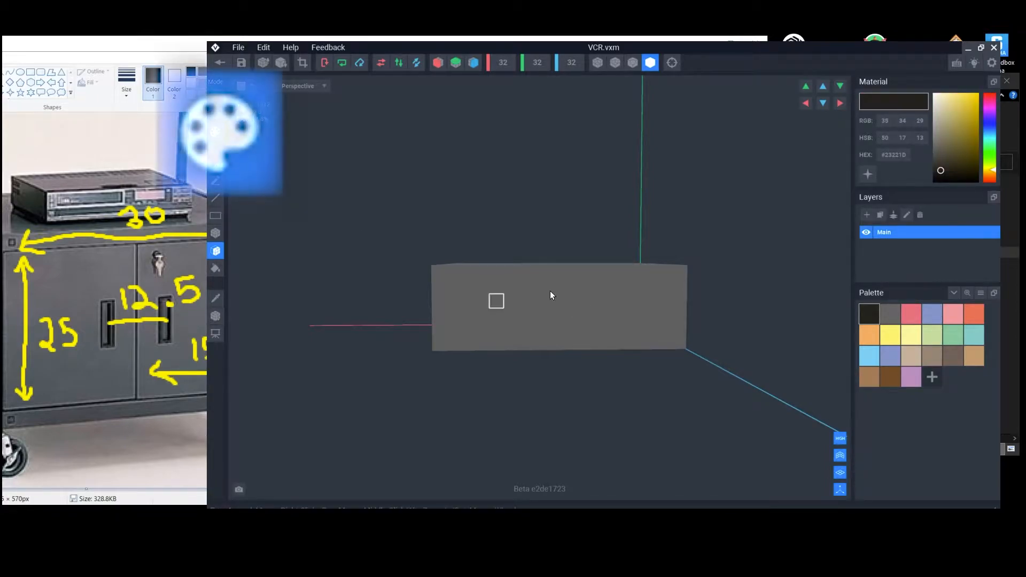
click(576, 275)
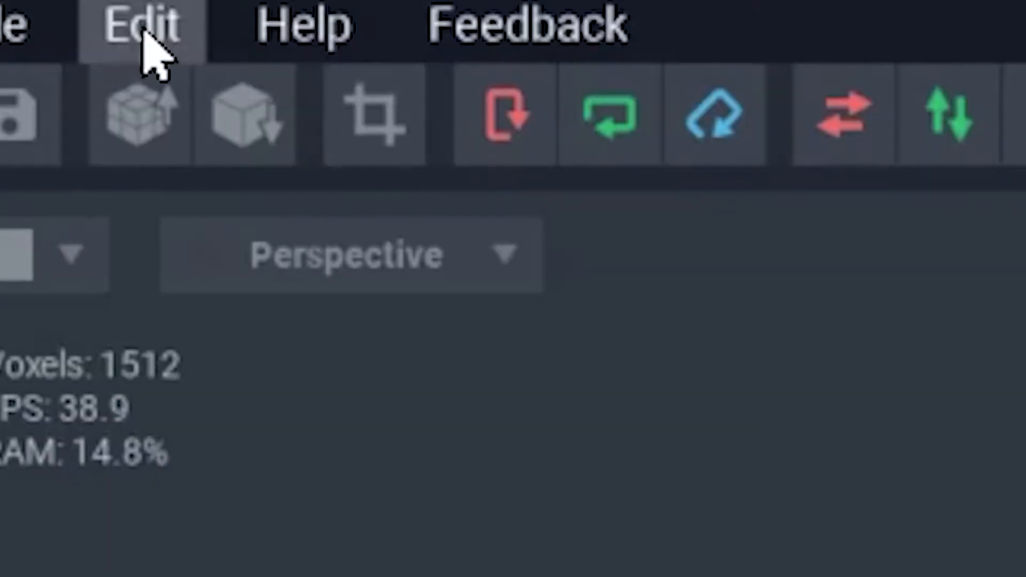
click(152, 53)
click(207, 126)
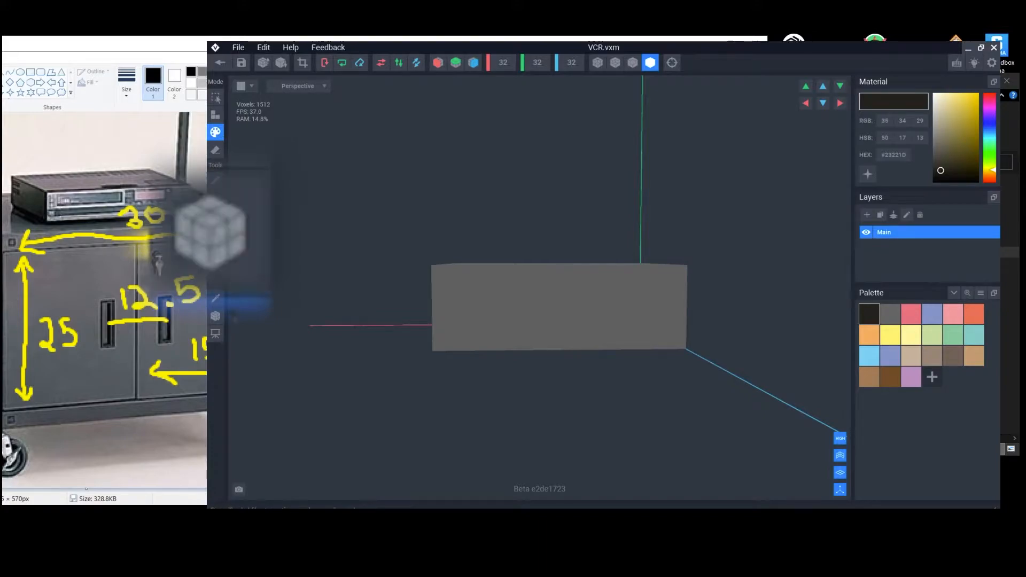
- Paint two near-black panels and a full-width lower stripe on the box's front, with a pale #ECD9DB display block
click(216, 233)
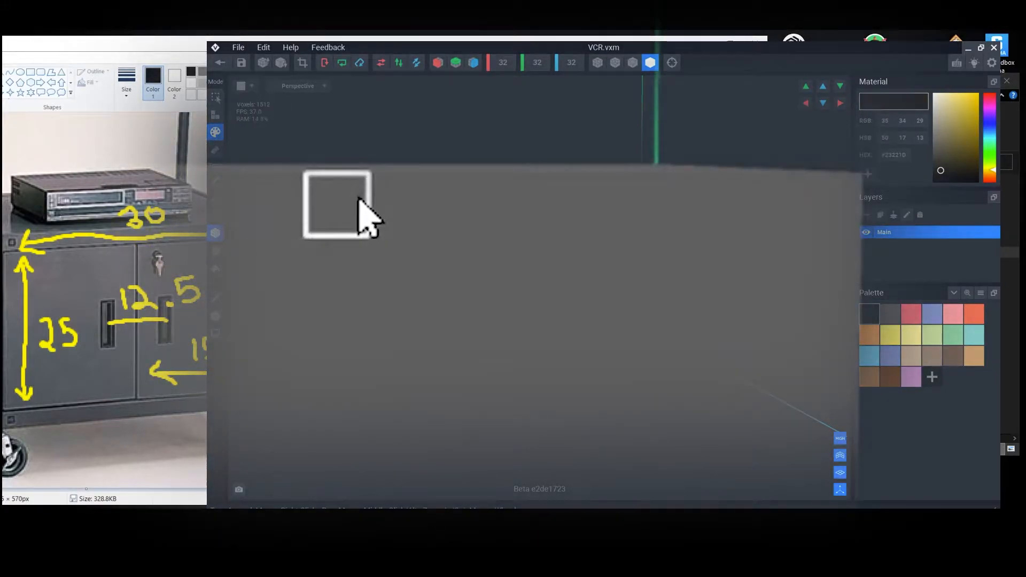
drag(574, 271, 584, 290)
mouse_move(404, 289)
mouse_down()
mouse_move(403, 334)
mouse_move(639, 317)
mouse_move(587, 310)
mouse_up()
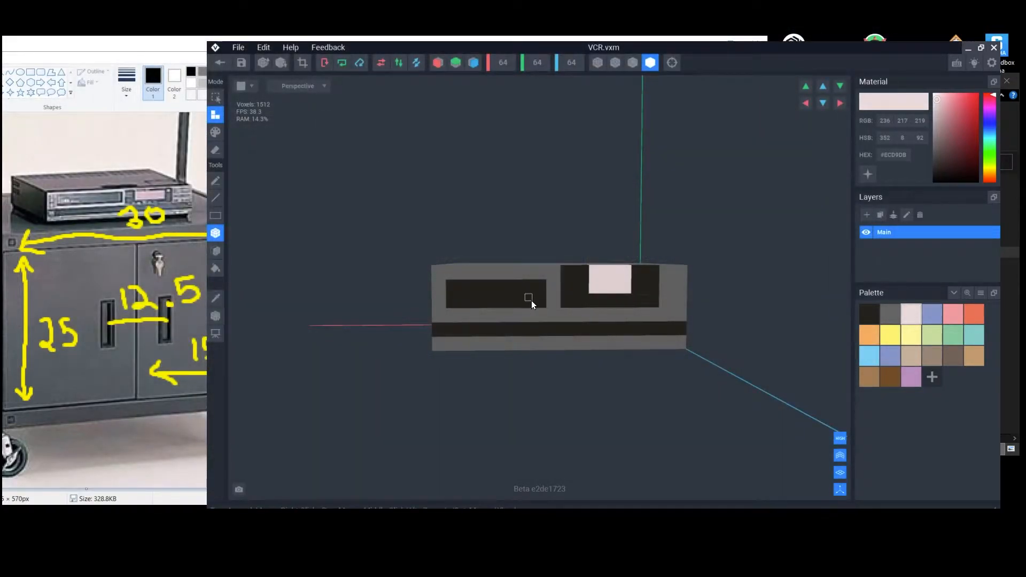
- Paint small pale #ECD9DB buttons across the VCR's front and extend the near-black panel around the display
click(668, 280)
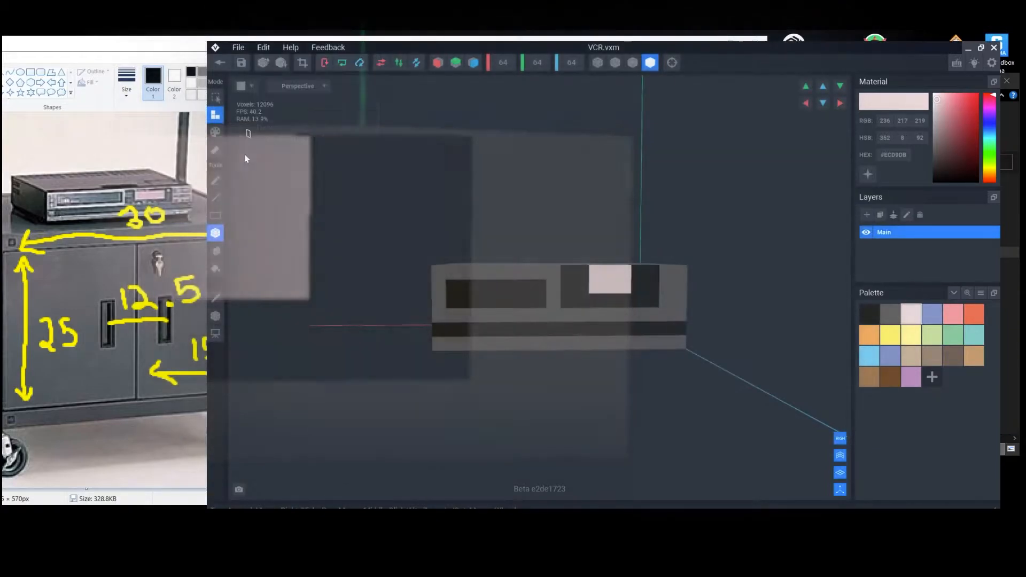
drag(579, 275, 573, 275)
click(881, 314)
drag(580, 289, 661, 311)
click(924, 314)
drag(588, 304, 595, 303)
click(610, 304)
click(625, 303)
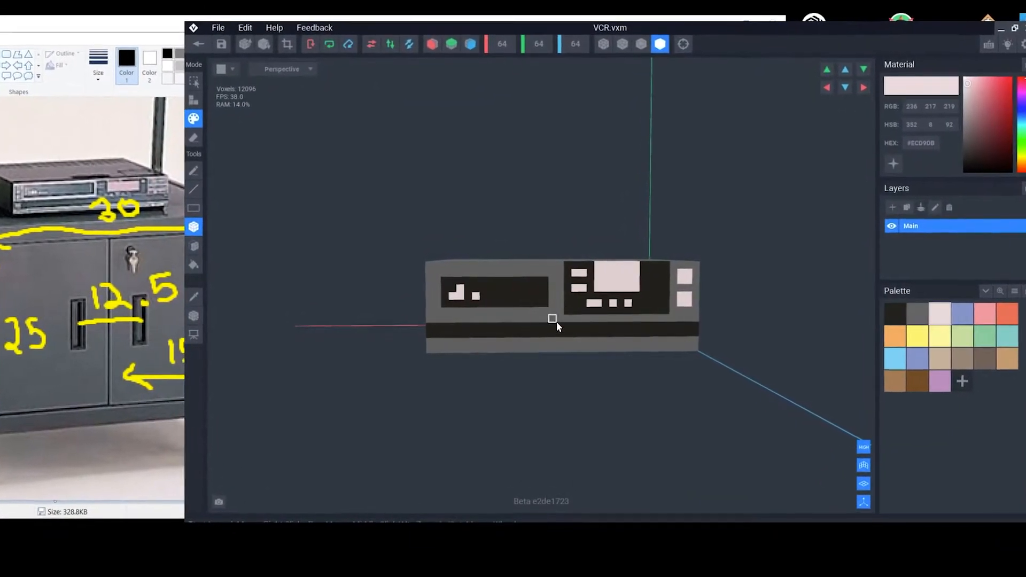
drag(434, 333, 442, 333)
- Paint rows of near-black vertical vent slots on the VCR's side near its rear edge
click(908, 314)
right_drag(374, 342, 556, 321)
drag(260, 316, 261, 346)
drag(286, 316, 287, 345)
mouse_move(312, 314)
mouse_down()
mouse_move(312, 344)
mouse_move(332, 342)
mouse_up()
right_drag(446, 369, 643, 295)
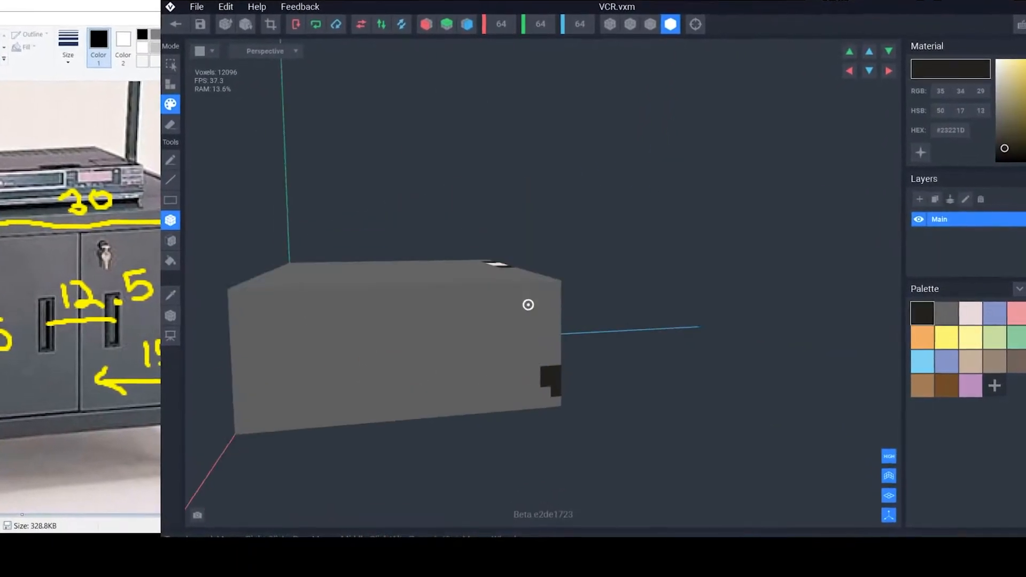
click(186, 1)
click(189, 39)
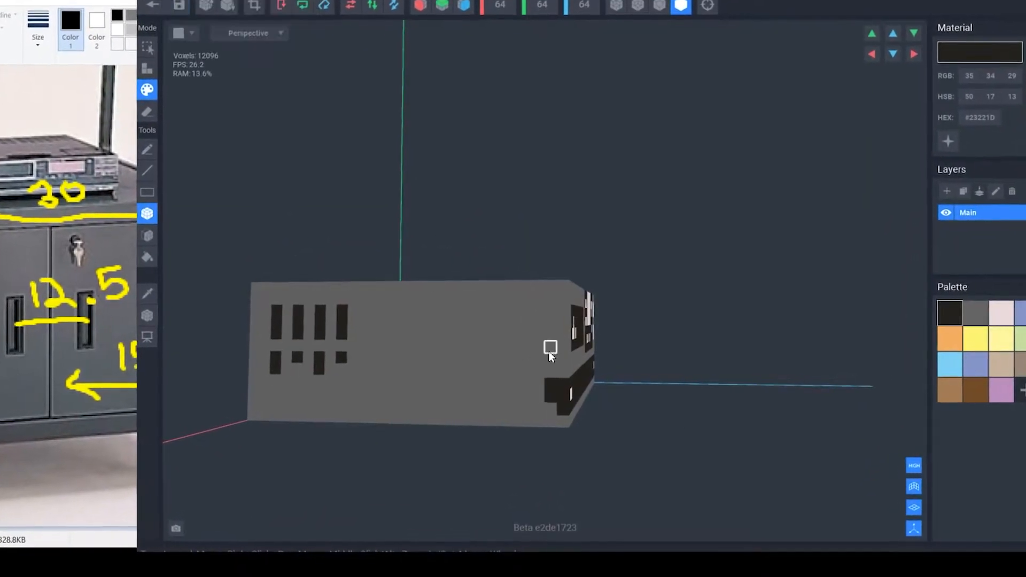
- Paint the VCR's top and side casing dark brown #372B23, leaving a gray panel around the side vents
right_drag(547, 349, 427, 390)
click(1025, 133)
drag(573, 150, 494, 308)
right_drag(454, 395, 566, 342)
drag(294, 399, 585, 377)
drag(585, 267, 470, 368)
mouse_move(501, 371)
right_down()
mouse_move(506, 322)
mouse_move(714, 332)
mouse_move(502, 470)
right_up()
- Paint a near-black grid of three long lines and seven crossing lines on the VCR casing
click(963, 313)
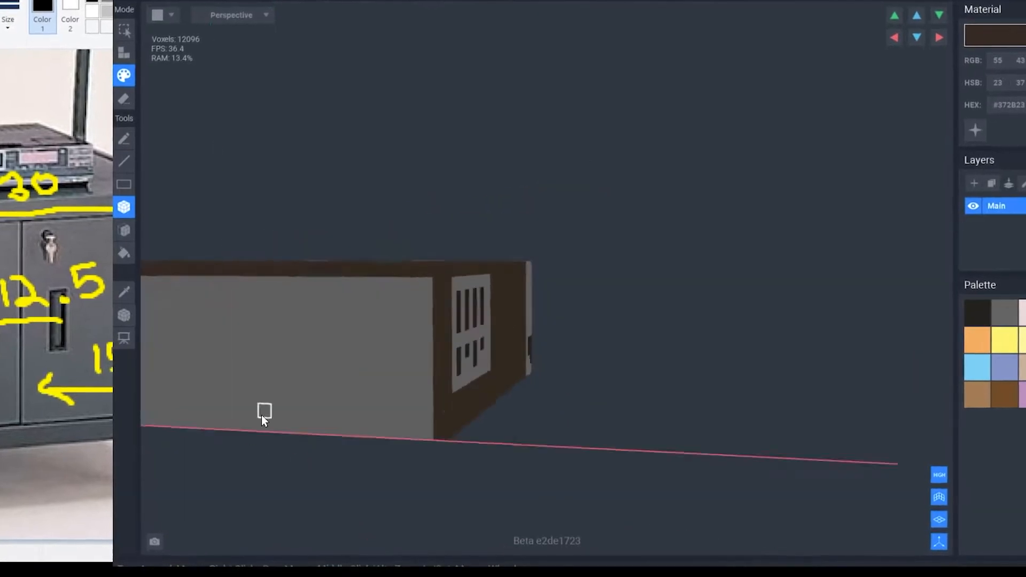
mouse_move(309, 148)
mouse_down()
mouse_move(612, 144)
mouse_move(620, 154)
mouse_up()
drag(299, 172, 621, 167)
drag(295, 186, 623, 179)
drag(326, 141, 319, 187)
mouse_move(391, 138)
mouse_down()
mouse_move(379, 181)
mouse_move(389, 181)
mouse_up()
drag(424, 134, 420, 179)
mouse_move(455, 135)
mouse_down()
mouse_move(453, 178)
mouse_move(482, 179)
mouse_up()
drag(495, 133, 493, 178)
mouse_move(526, 133)
mouse_down()
mouse_move(526, 177)
mouse_move(555, 177)
mouse_up()
mouse_move(575, 132)
mouse_down()
mouse_move(578, 178)
mouse_move(607, 177)
mouse_up()
- Paint three short, stacked near-black horizontal slots low on the VCR body
right_drag(607, 214, 449, 123)
drag(637, 420, 683, 420)
drag(637, 437, 683, 437)
drag(637, 454, 683, 454)
right_drag(644, 409, 796, 414)
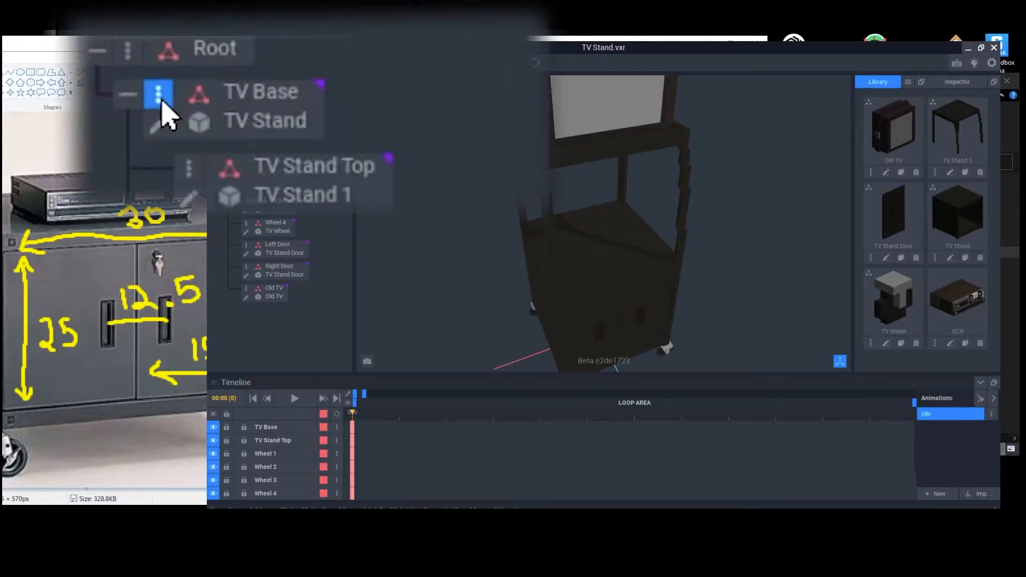
- Create a child node named VCR under TV Base and assign the VCR library model to it
click(162, 101)
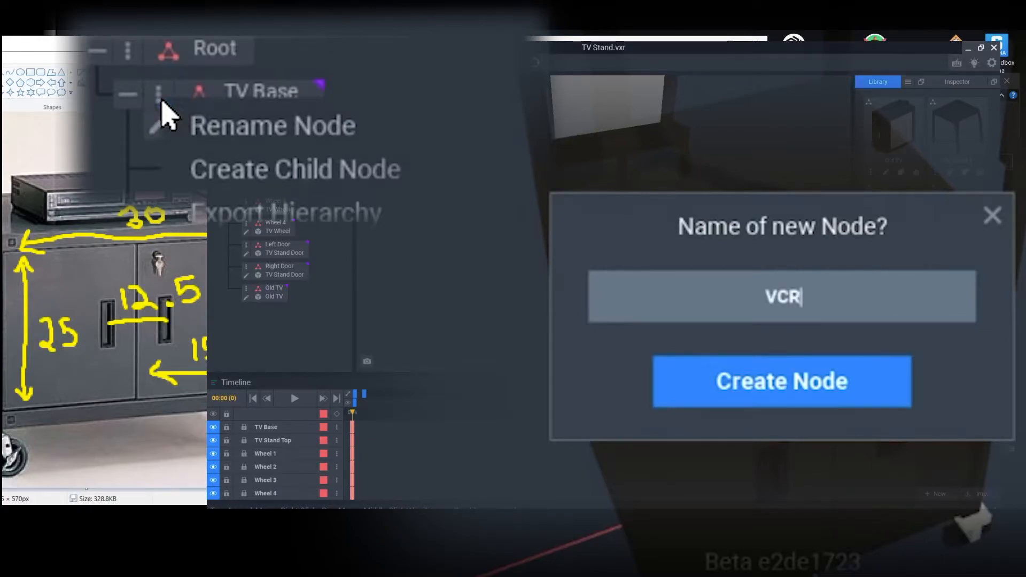
click(613, 306)
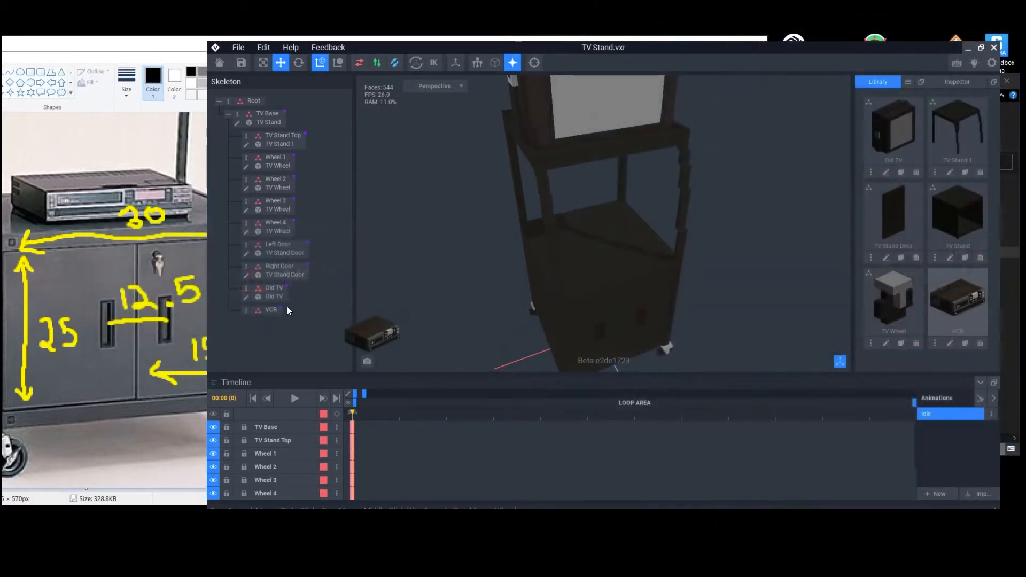
drag(287, 307, 271, 311)
- Move the VCR node up, sideways and forward by about 16.4 onto the cabinet below the TV
scroll(514, 310, down, 5)
click(257, 319)
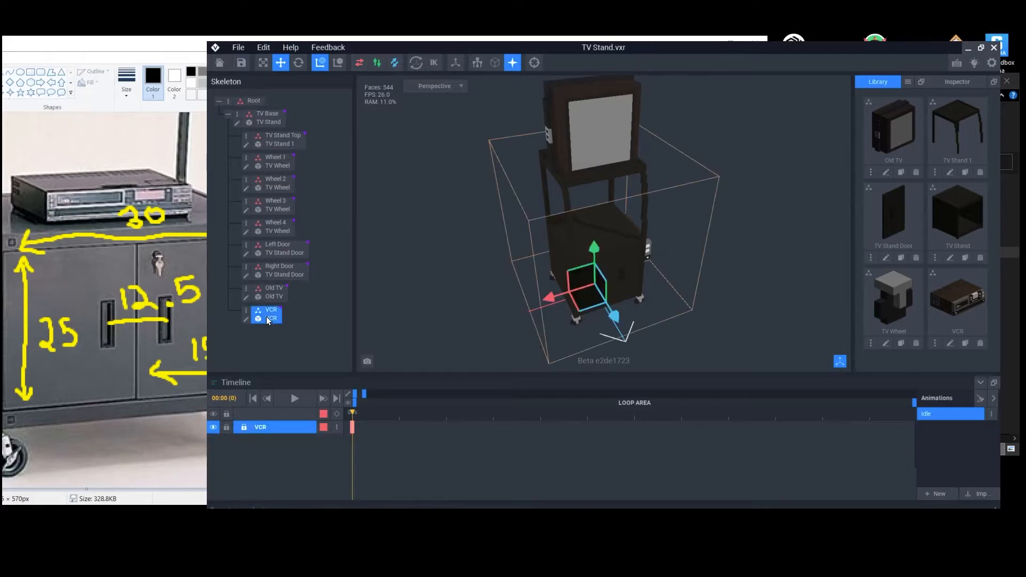
drag(595, 242, 579, 174)
drag(552, 246, 524, 254)
drag(590, 267, 610, 290)
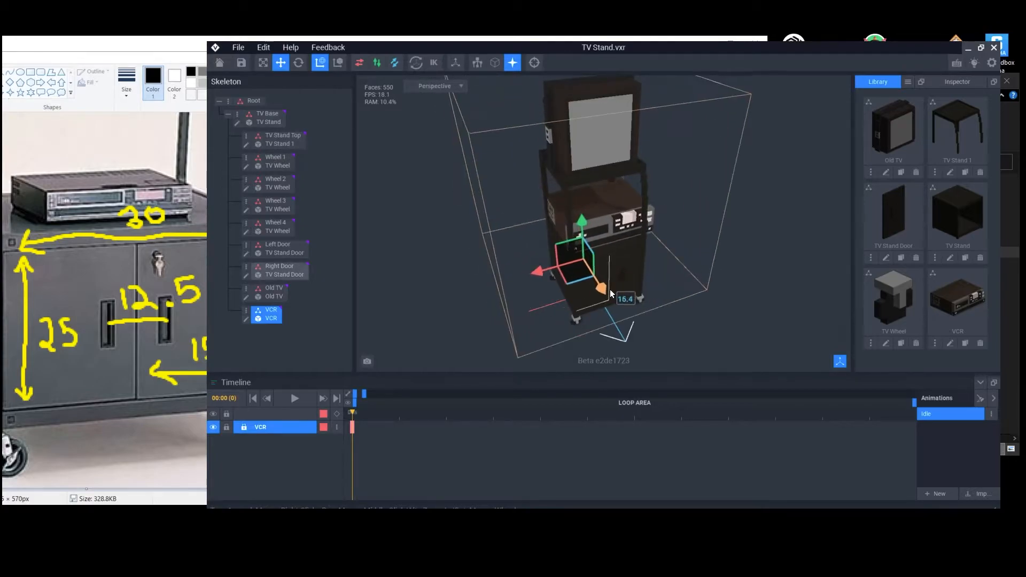
- Fine-tune the VCR's placement on the cabinet top, shifting it sideways to about 13.5
scroll(671, 276, up, 5)
right_drag(671, 277, 699, 312)
scroll(699, 311, down, 5)
drag(579, 299, 564, 299)
scroll(566, 300, up, 5)
right_drag(641, 310, 740, 326)
middle_drag(739, 325, 638, 326)
right_drag(739, 324, 767, 327)
drag(829, 326, 824, 326)
scroll(824, 325, down, 5)
right_drag(825, 326, 749, 294)
click(748, 294)
click(556, 261)
drag(462, 287, 466, 287)
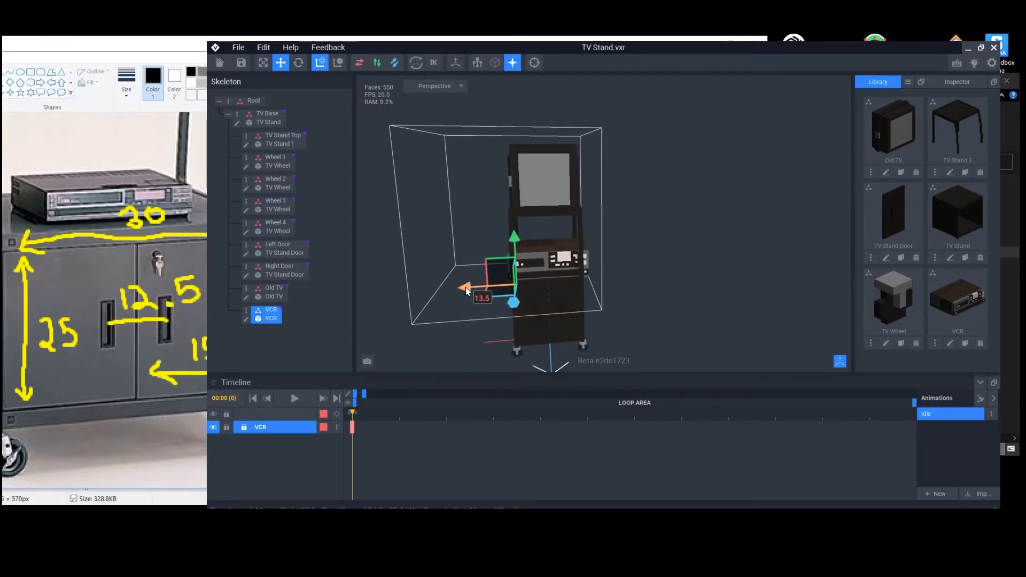
click(662, 297)
scroll(663, 298, up, 5)
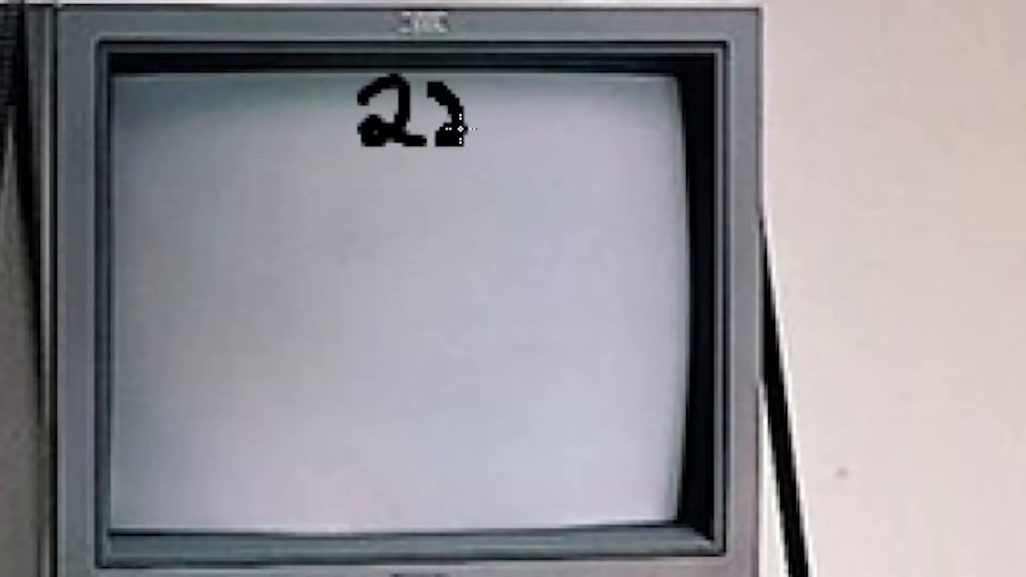
- In the Paint reference image, draw a black double-headed arrow across the TV's top edge to mark the width labelled 22
drag(92, 30, 694, 30)
drag(658, 1, 645, 55)
drag(128, 2, 139, 92)
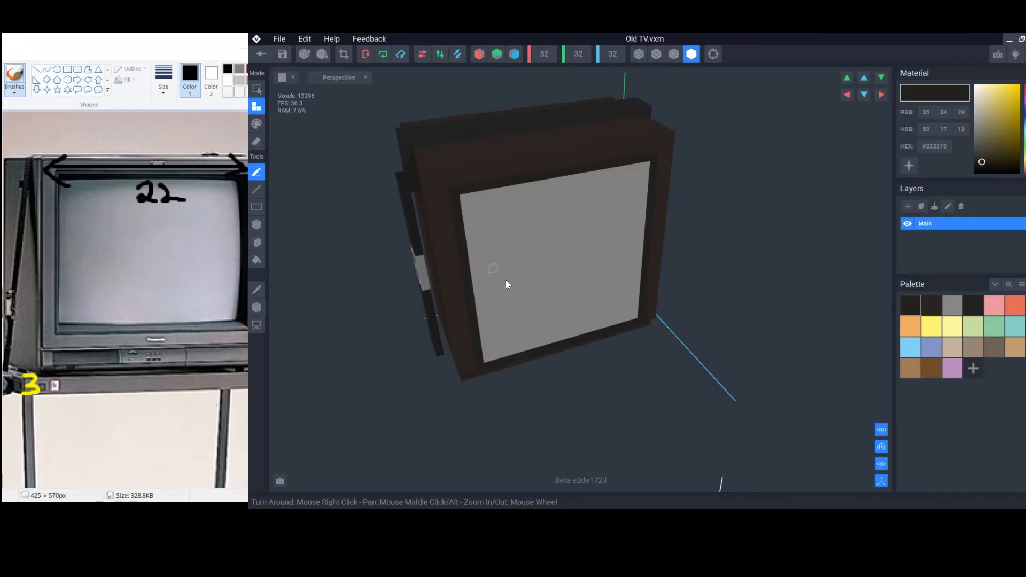
- View the Old TV model's front, and mark the height as 23 with a vertical double-headed arrow in the Paint reference image
right_drag(506, 280, 476, 187)
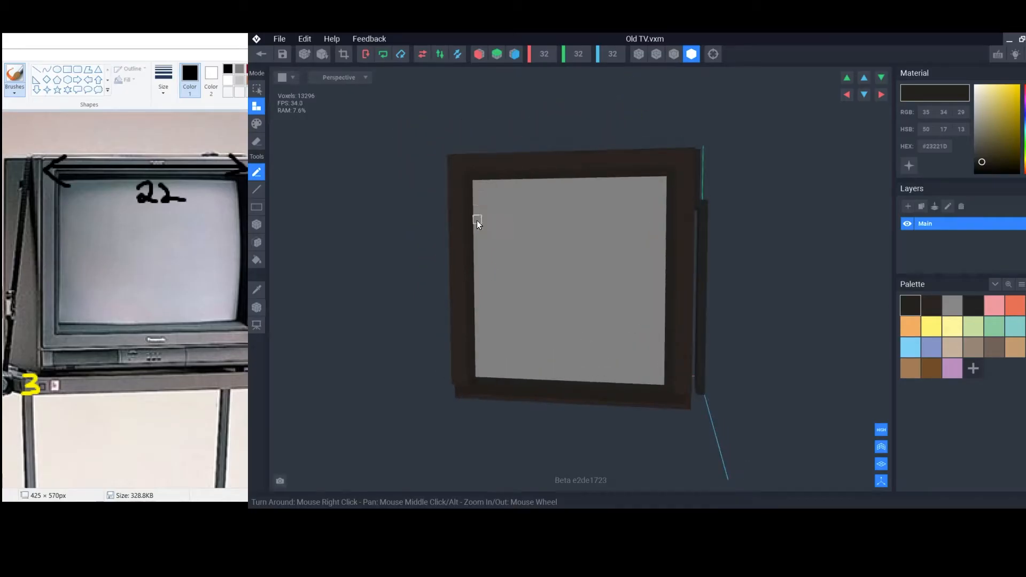
click(478, 338)
drag(68, 251, 73, 272)
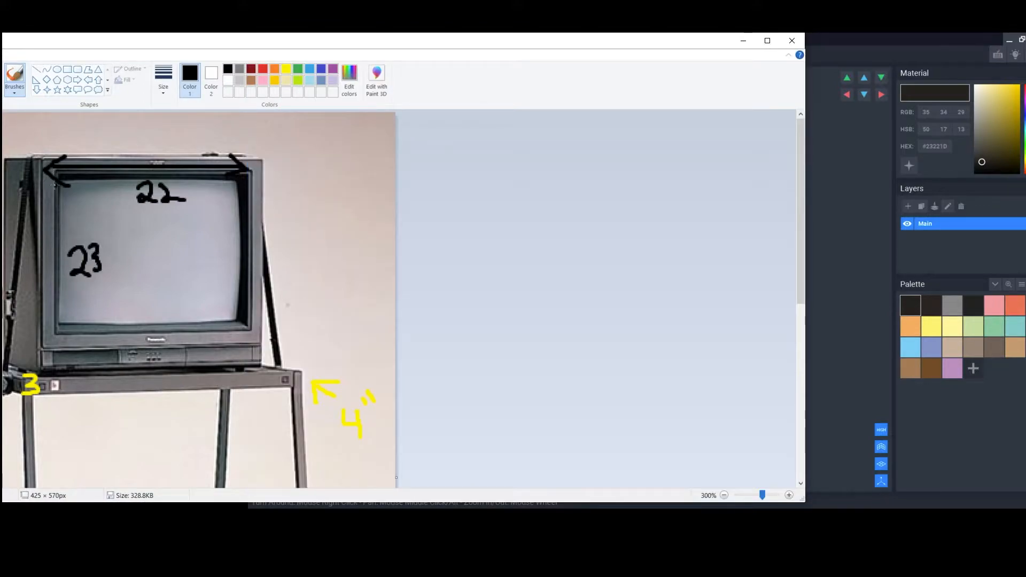
drag(50, 216, 45, 312)
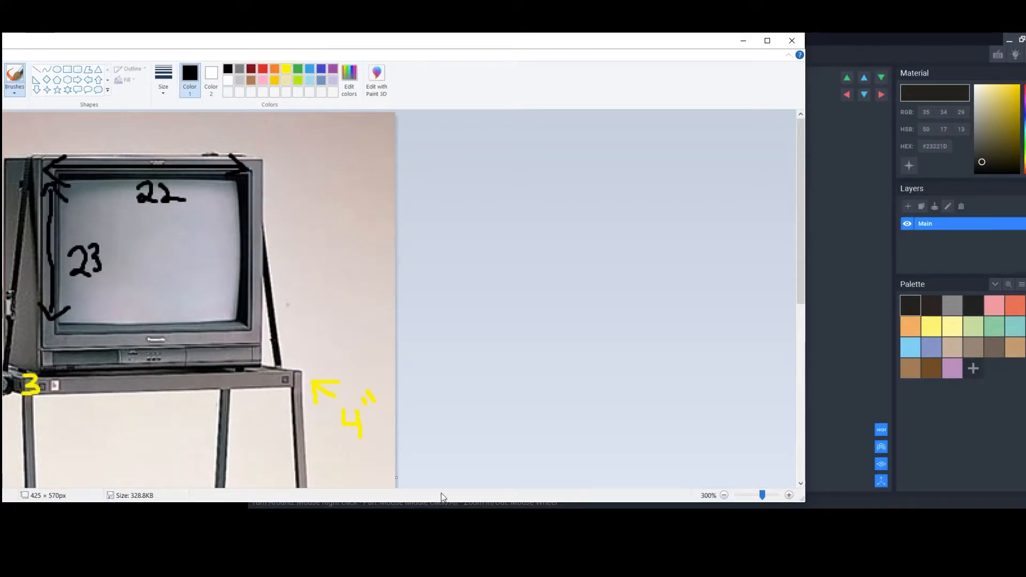
- Switch back to VoxEdit and leave the Old TV model for the TV Stand rig
click(447, 505)
click(261, 54)
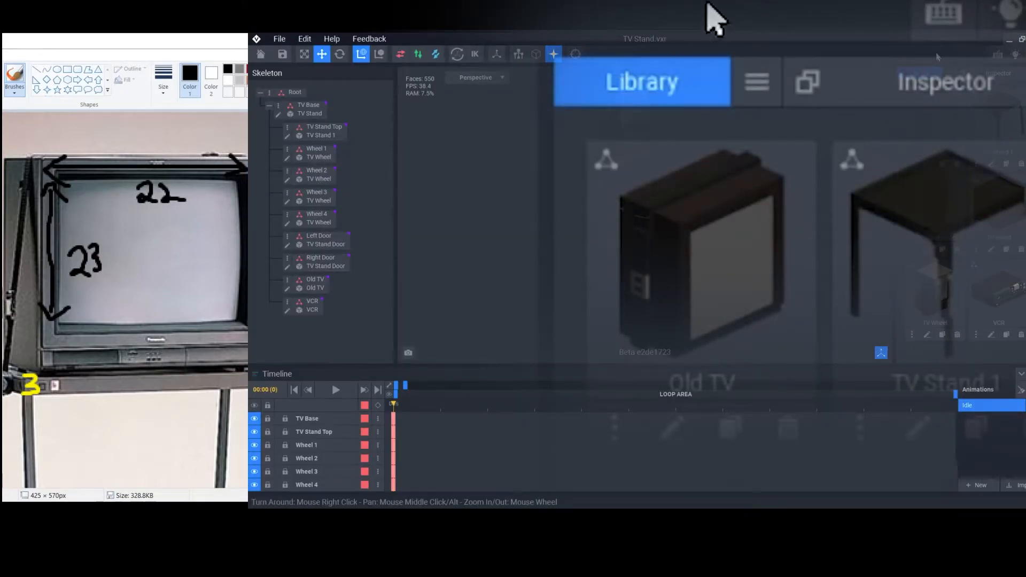
- Create a new voxel model named Screen Bright in the rig's library
click(770, 96)
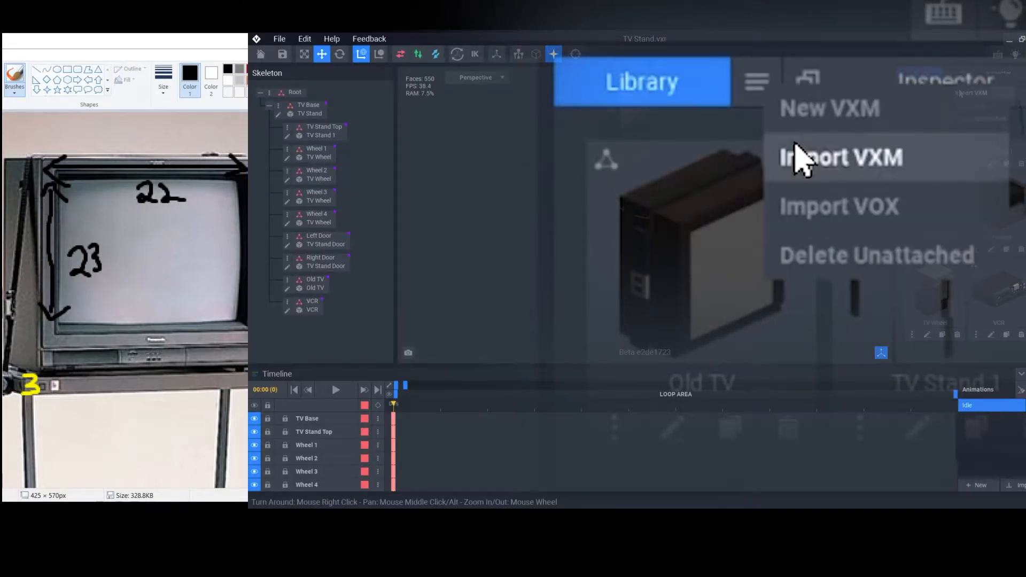
click(885, 107)
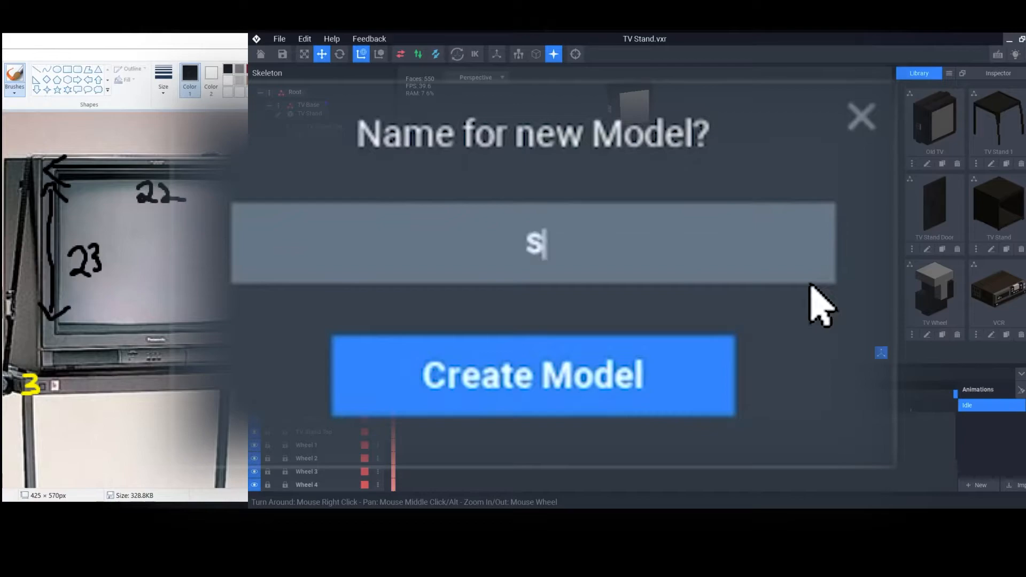
text(creen)
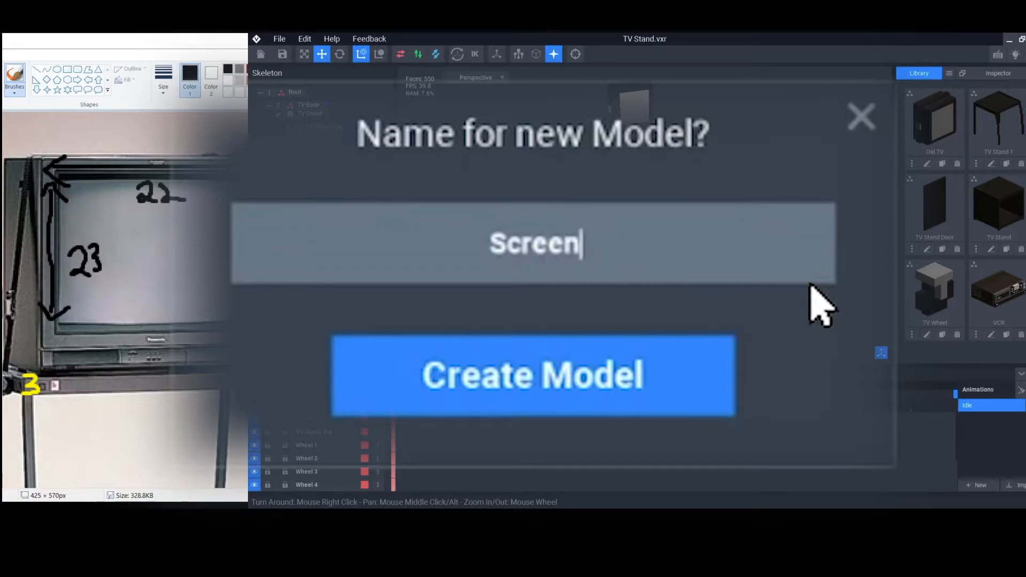
text( Bright)
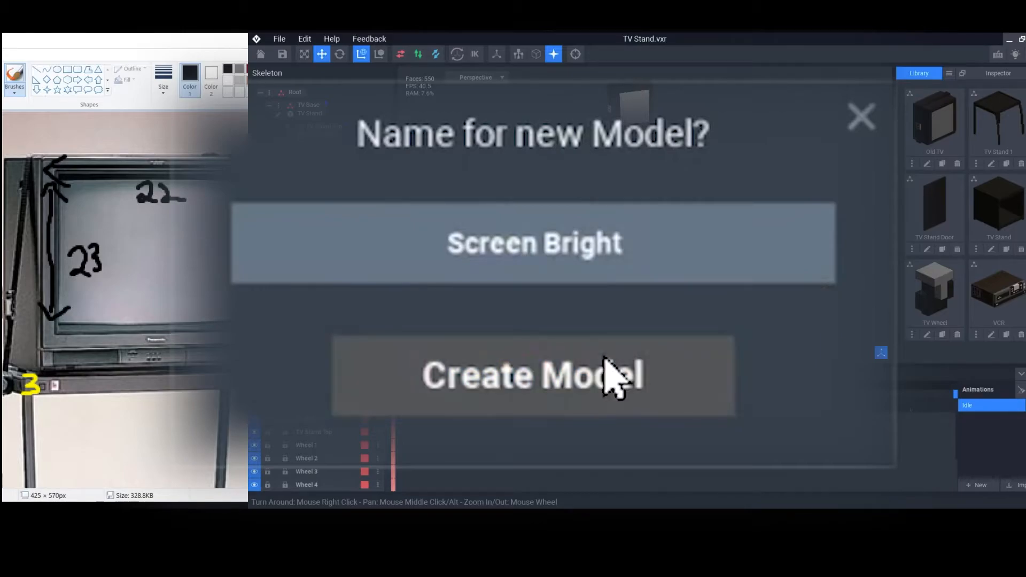
click(600, 398)
- Set the Screen Bright volume to 22 wide, 23 high and 1 deep
click(576, 54)
text(23)
key(Return)
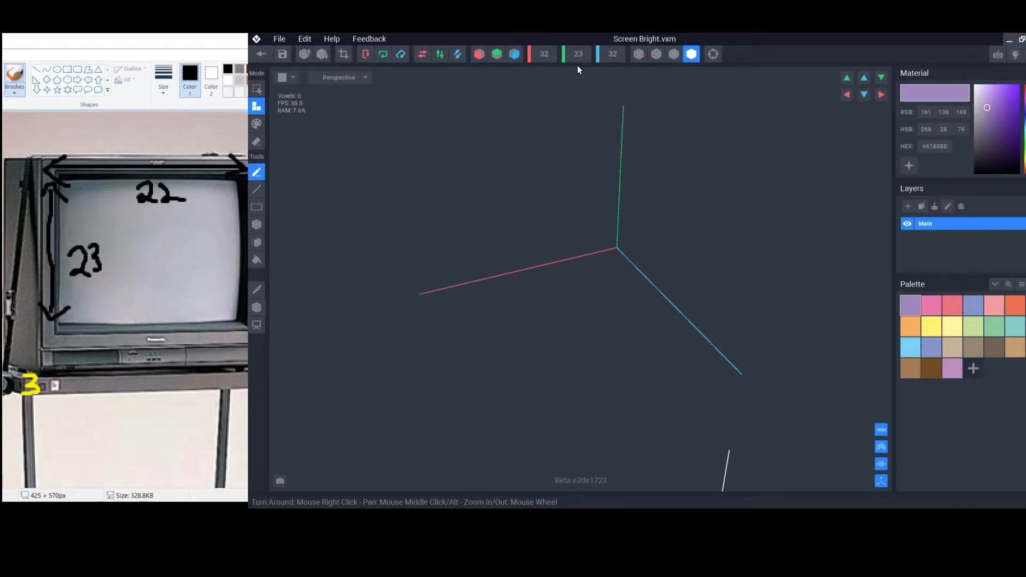
click(613, 54)
text(1)
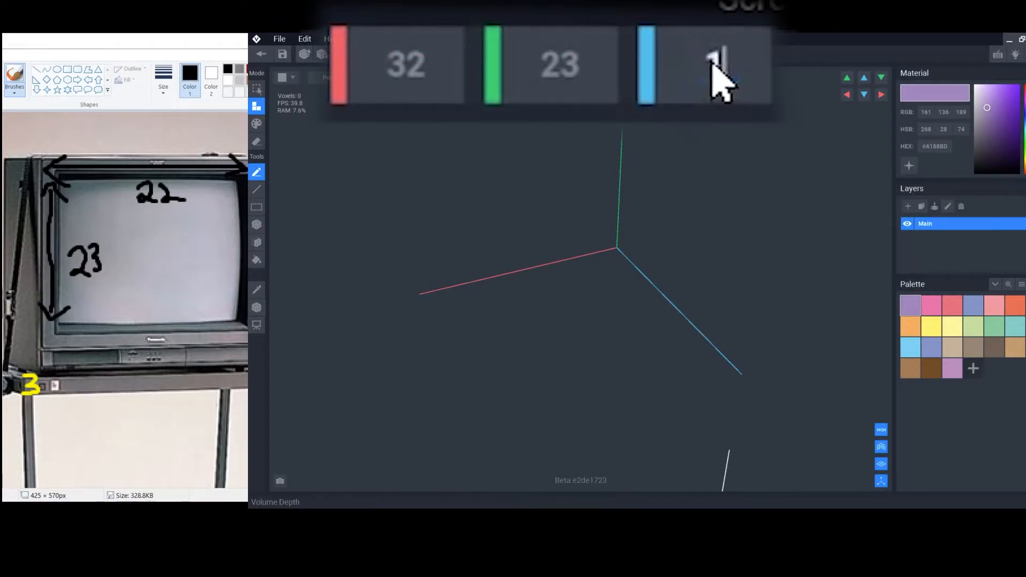
key(Return)
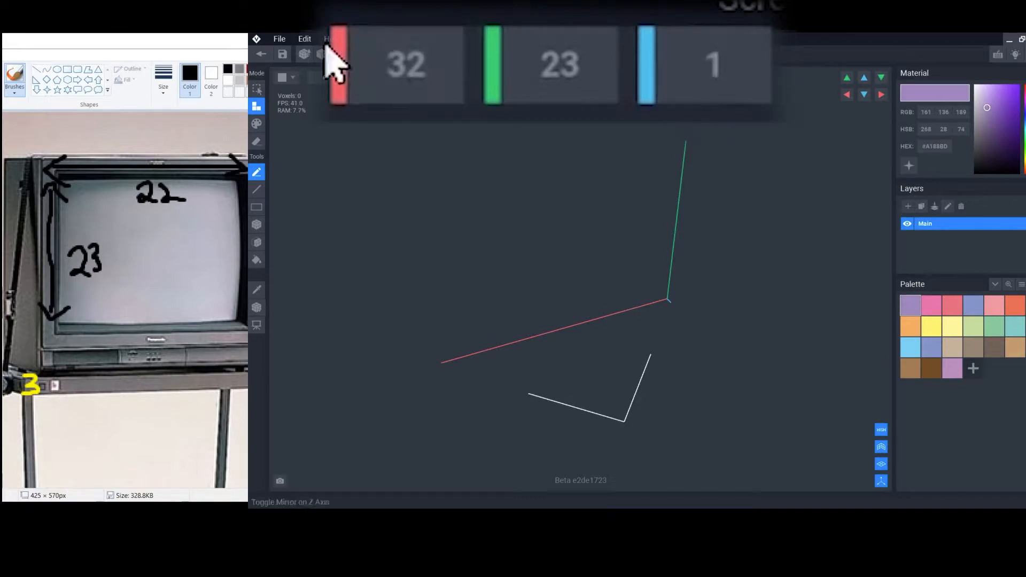
click(407, 82)
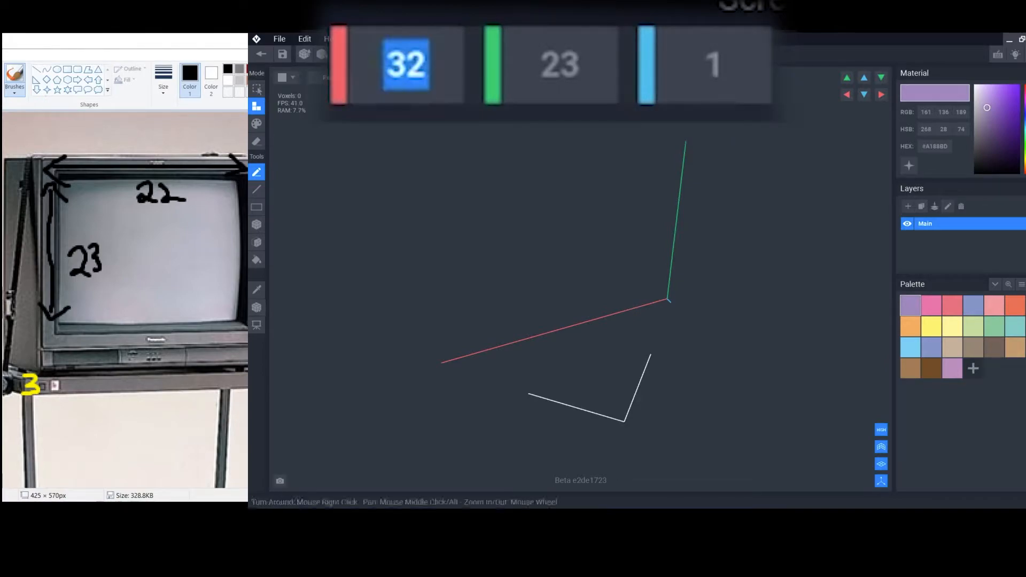
text(22)
key(Return)
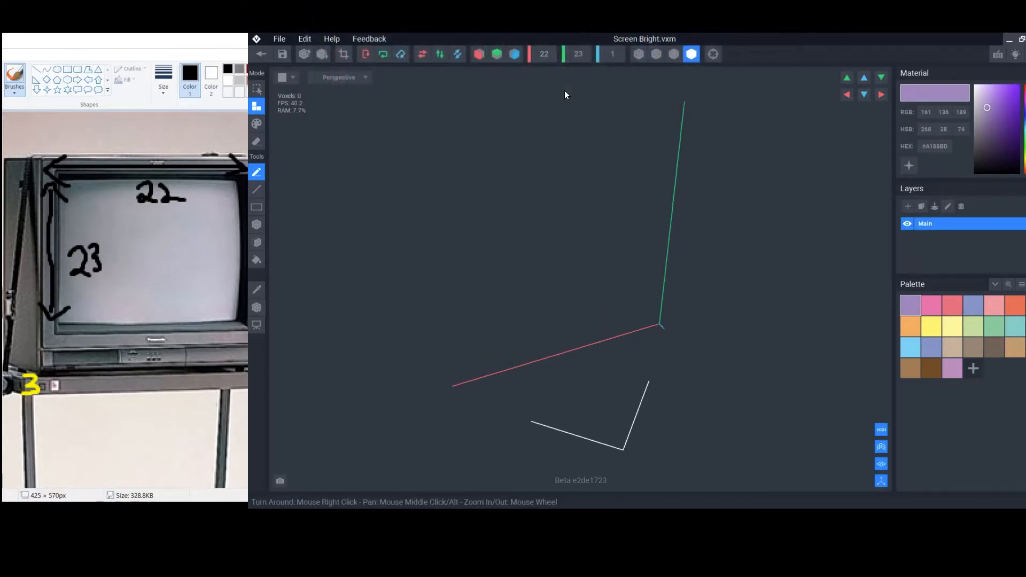
- Set the first palette material to emissive grey #98959B and fill the whole volume with box-placed voxels
click(256, 243)
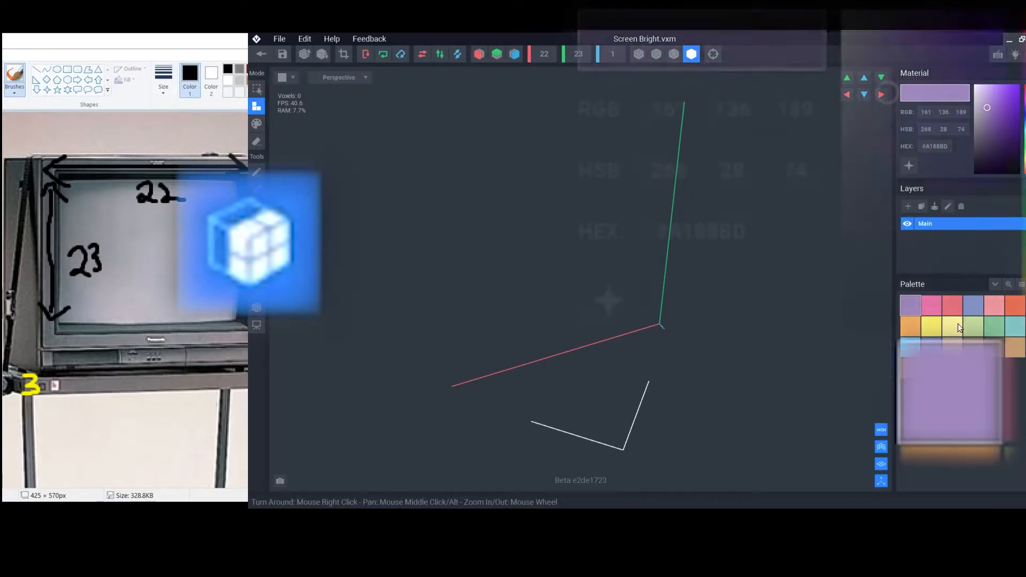
drag(875, 128, 861, 162)
drag(864, 190, 850, 147)
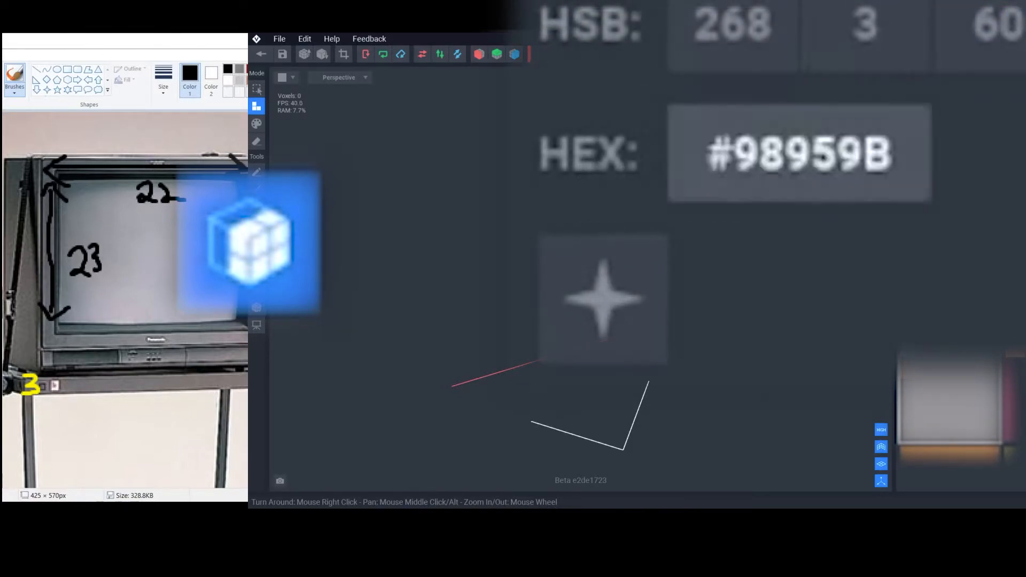
click(641, 296)
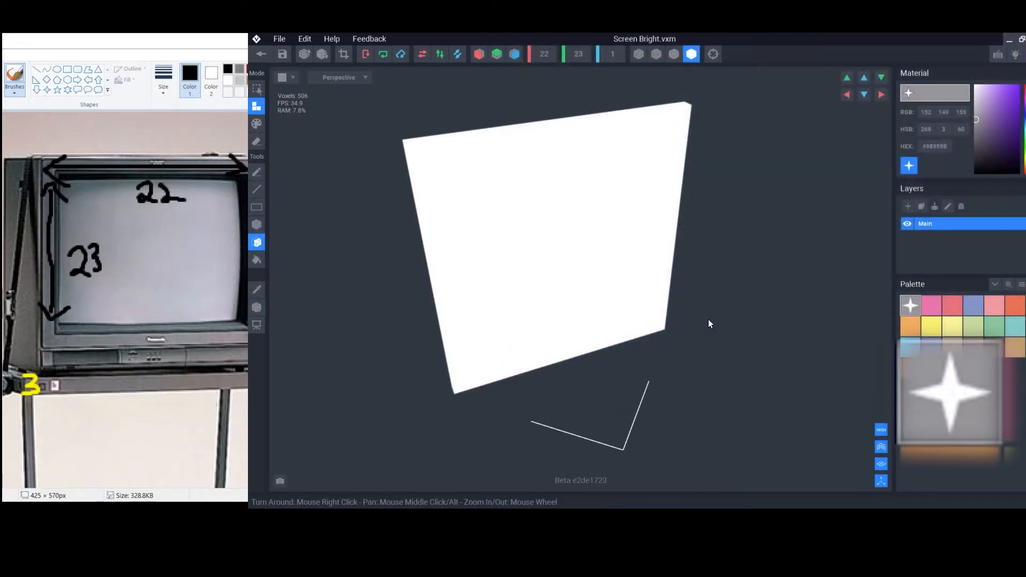
- Tune the panel's emissive material to a dim pale yellow glow, toggling emissivity to compare, and return to the TV Stand rig
drag(986, 127, 980, 143)
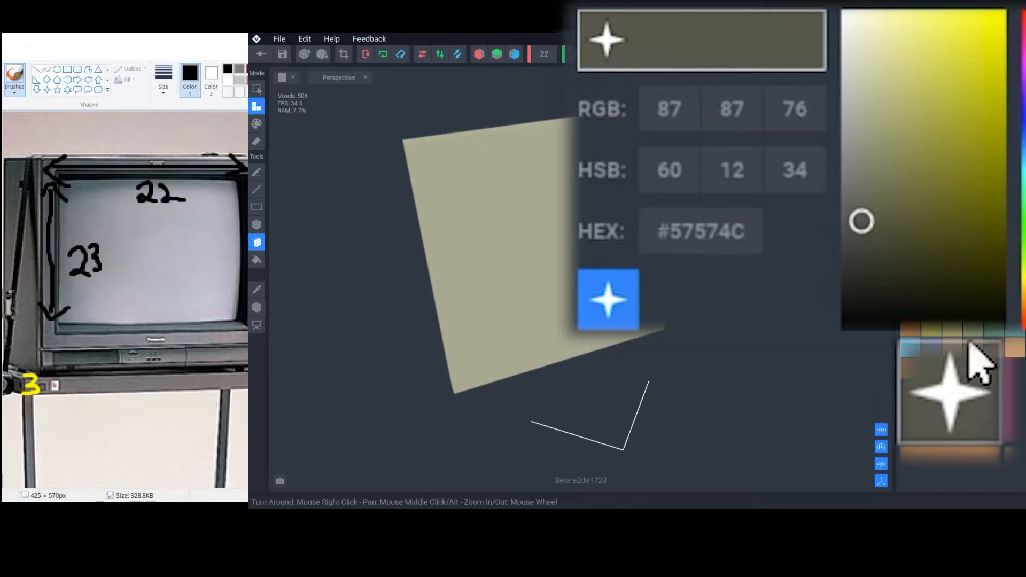
click(606, 297)
click(608, 300)
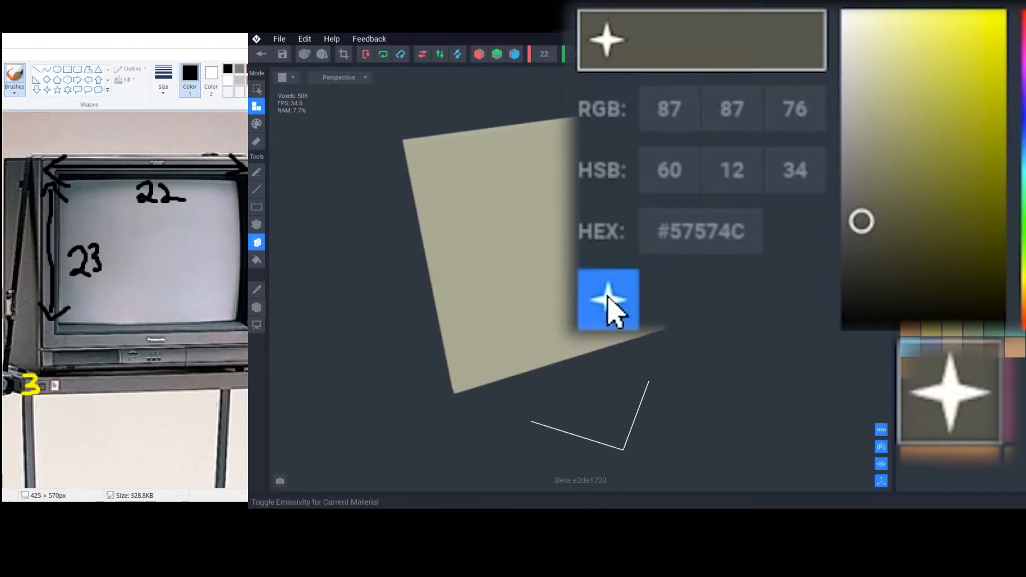
mouse_move(866, 229)
mouse_down()
mouse_move(1018, 223)
mouse_move(1006, 194)
mouse_up()
mouse_move(960, 166)
mouse_down()
mouse_move(944, 115)
mouse_move(956, 69)
mouse_move(837, 93)
mouse_move(772, 140)
mouse_up()
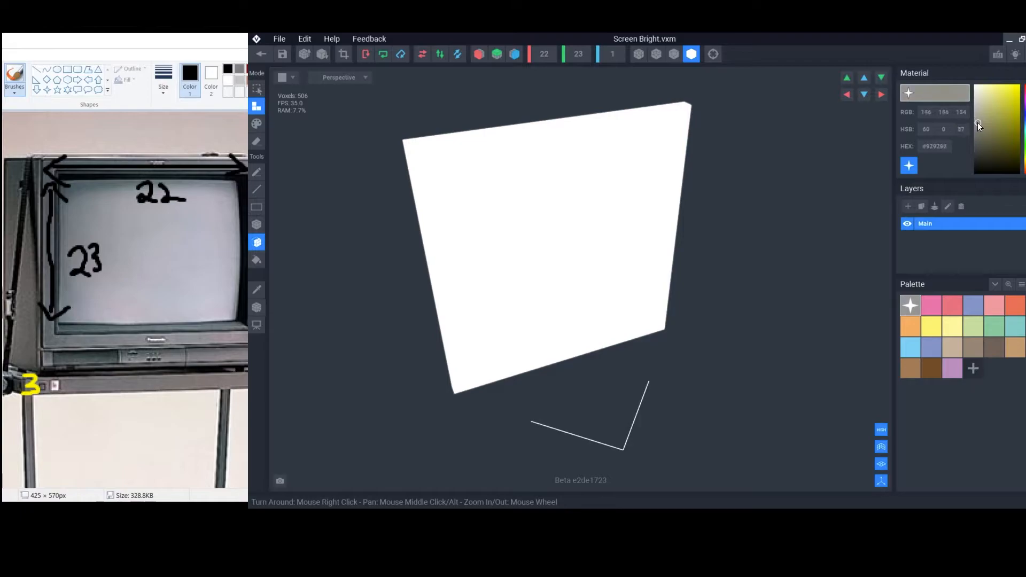
drag(977, 123, 976, 127)
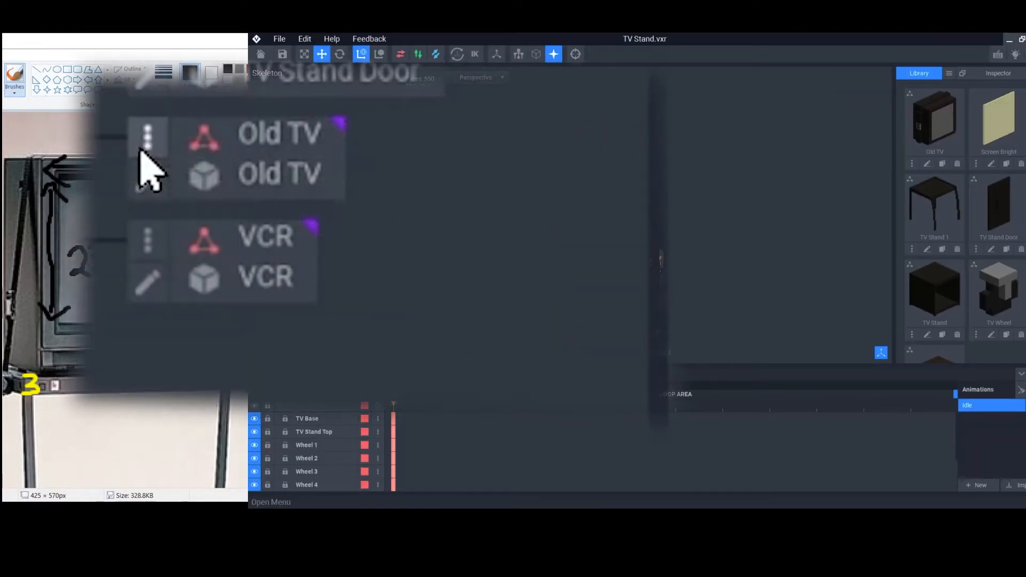
- Add a child node named Bright Screen under Old TV and attach the Screen Bright model to it
click(143, 151)
click(252, 245)
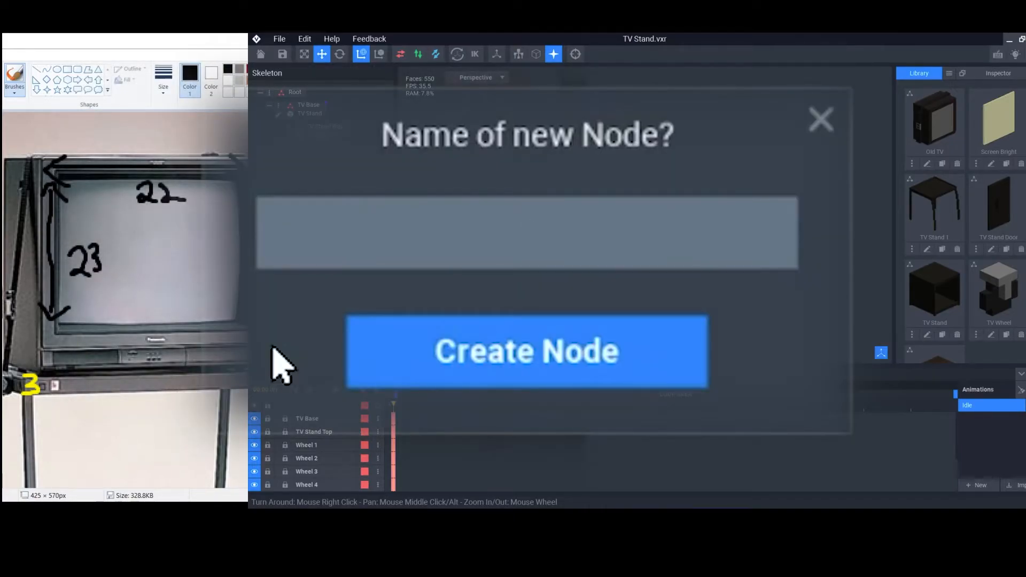
text(Bright S)
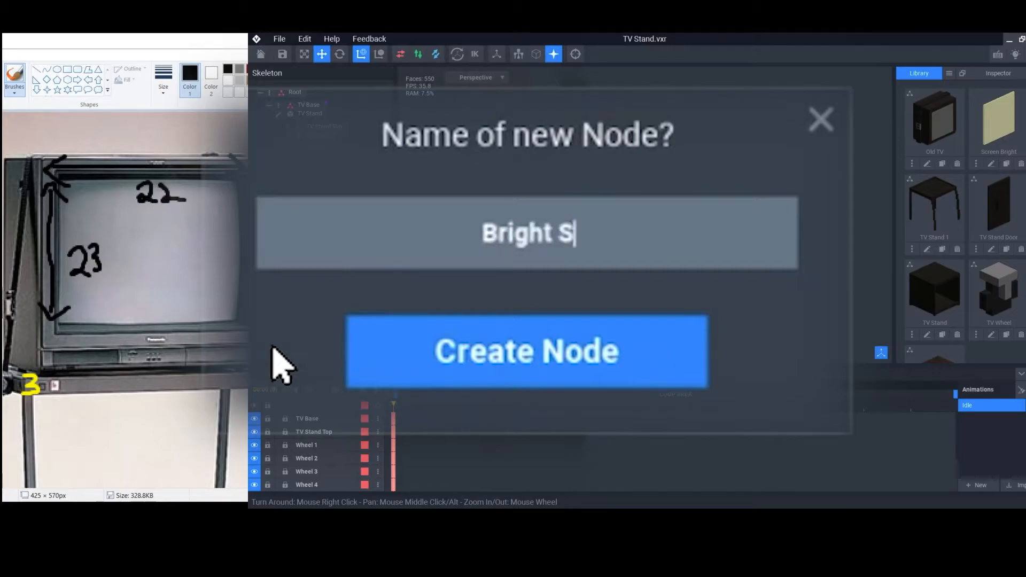
text(creen)
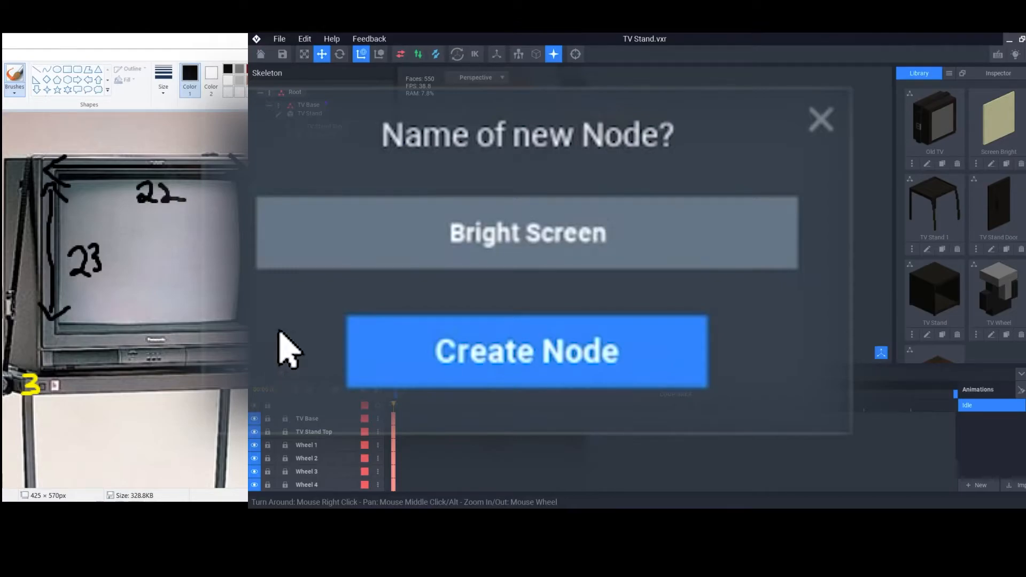
click(508, 338)
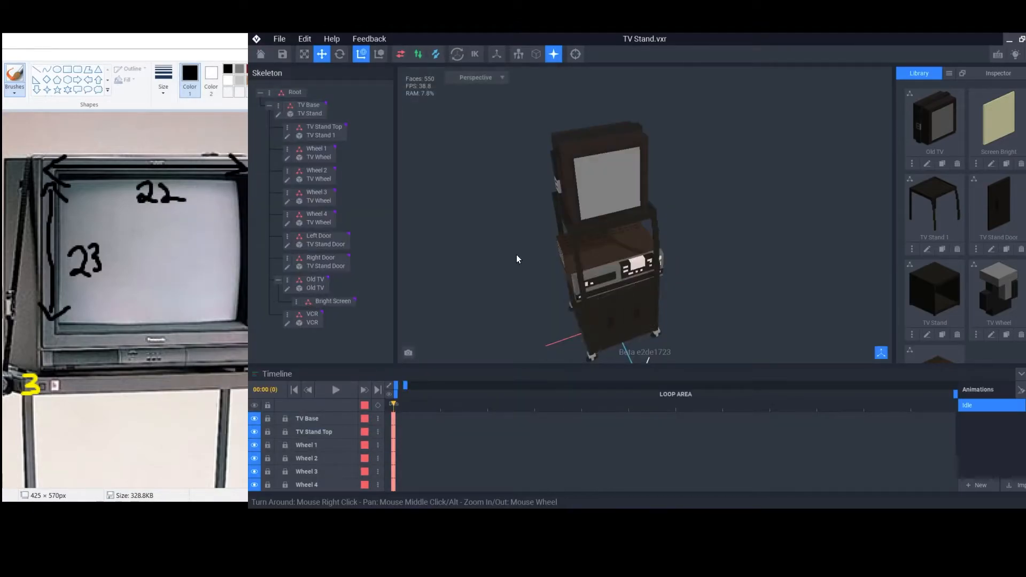
drag(997, 119, 322, 303)
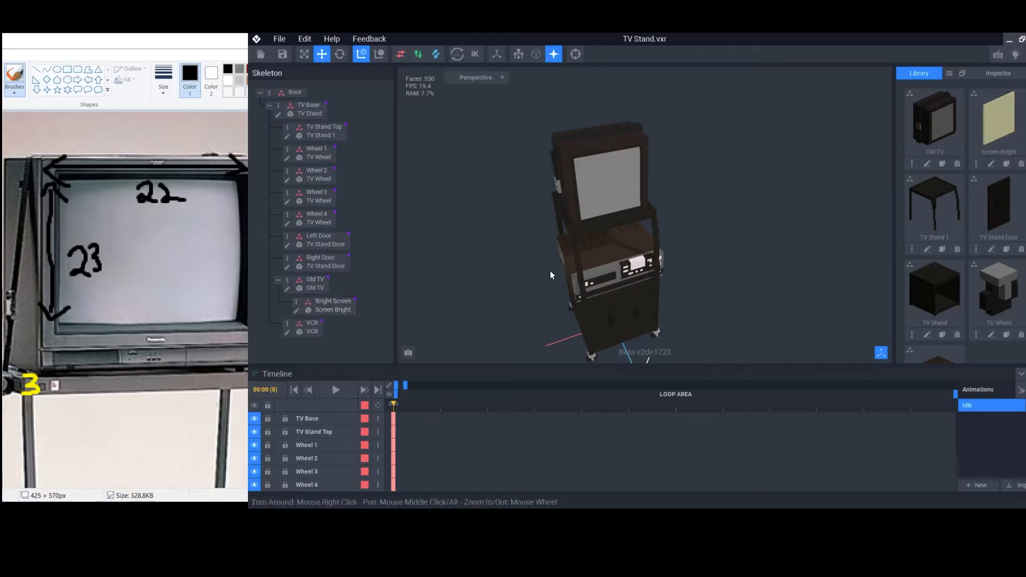
- Move the Bright Screen node sideways, vertically and in depth so its panel covers the TV's grey screen
click(331, 306)
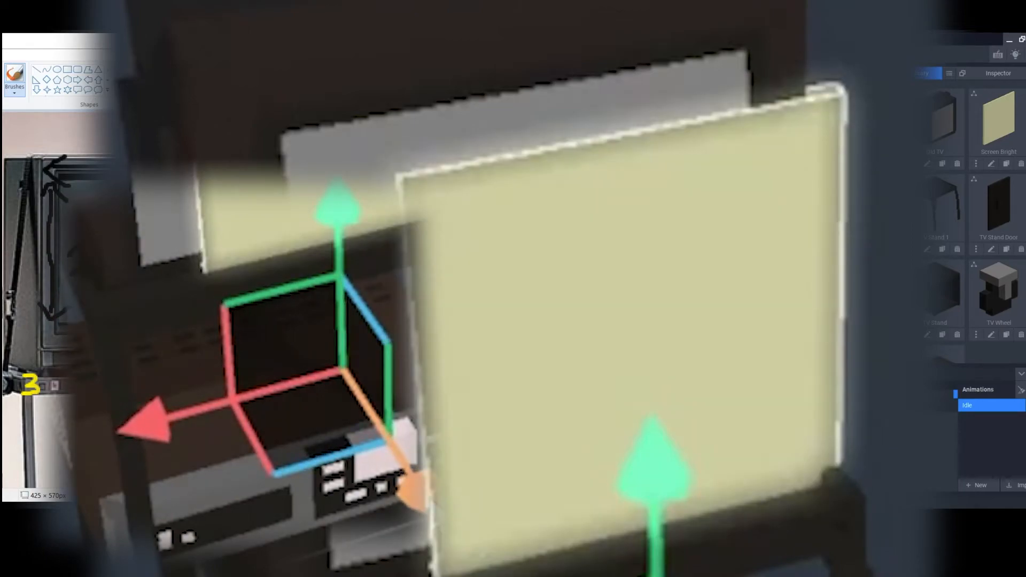
mouse_move(152, 416)
mouse_down()
mouse_move(91, 436)
mouse_move(83, 452)
mouse_move(91, 451)
mouse_up()
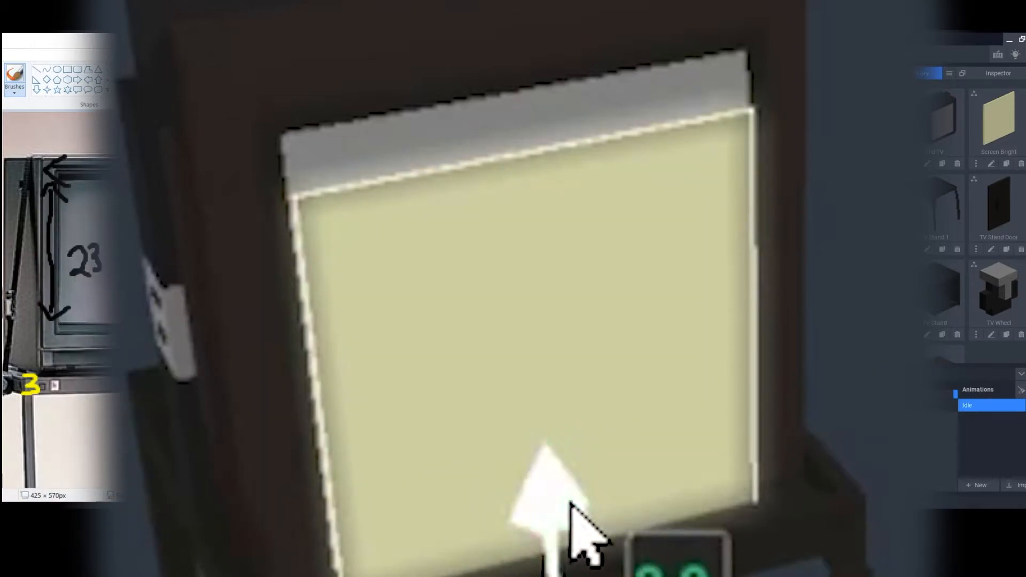
drag(570, 505, 538, 459)
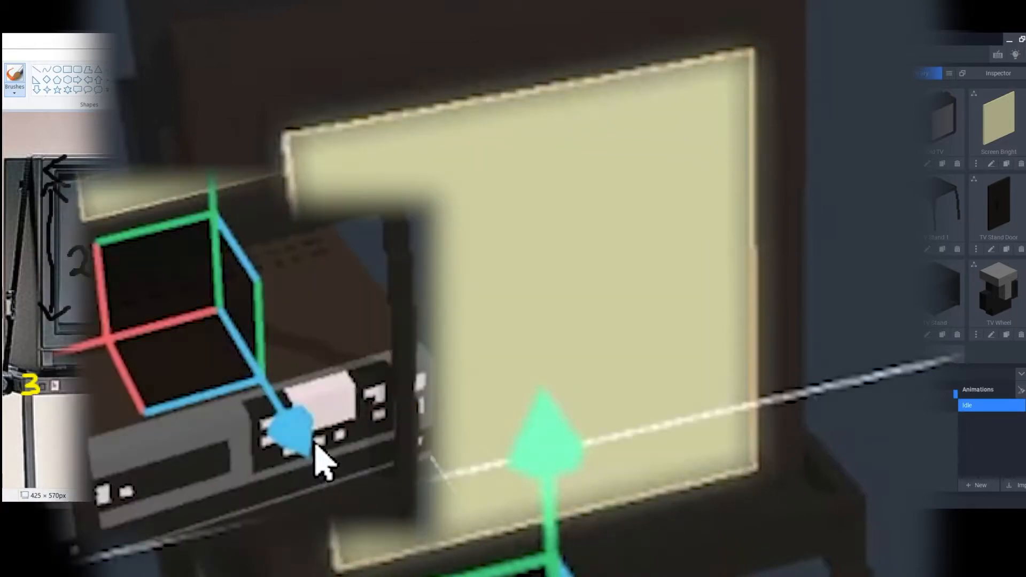
mouse_move(293, 430)
mouse_down()
mouse_move(299, 449)
mouse_move(297, 428)
mouse_up()
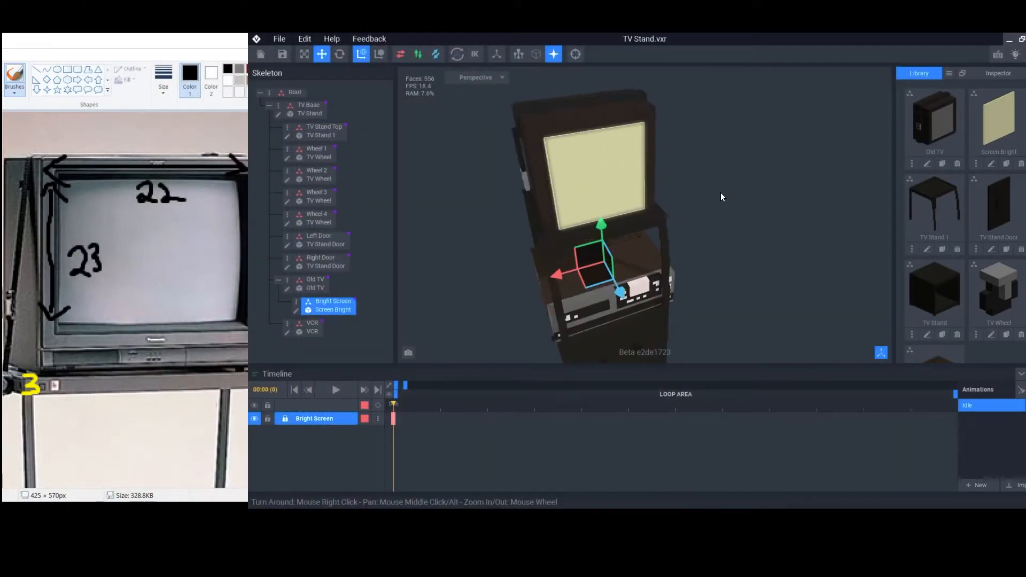
- Push the Bright Screen node slightly back into the TV so the panel sits hidden behind the grey screen
scroll(720, 192, up, 3)
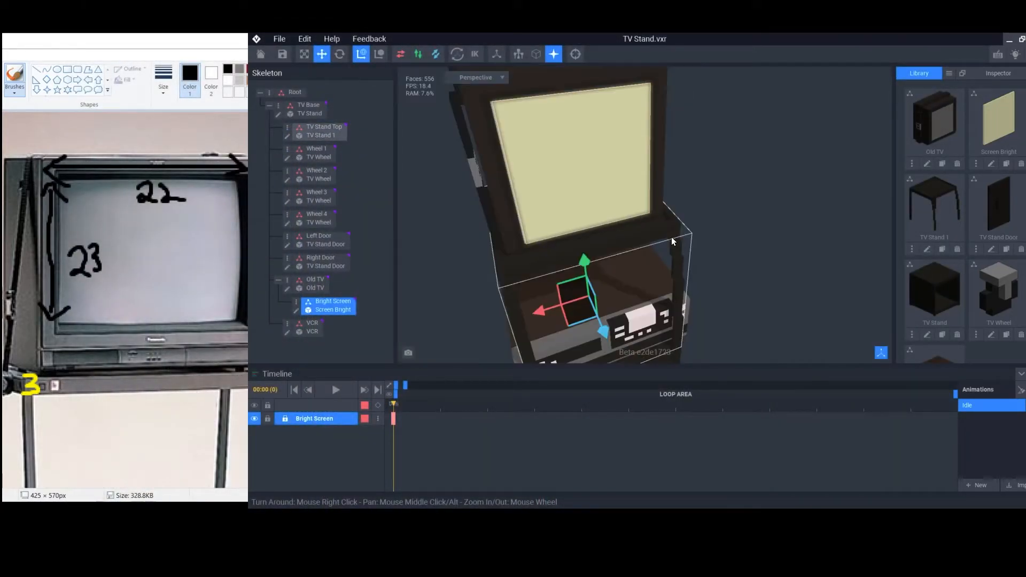
scroll(672, 236, down, 3)
drag(622, 292, 621, 290)
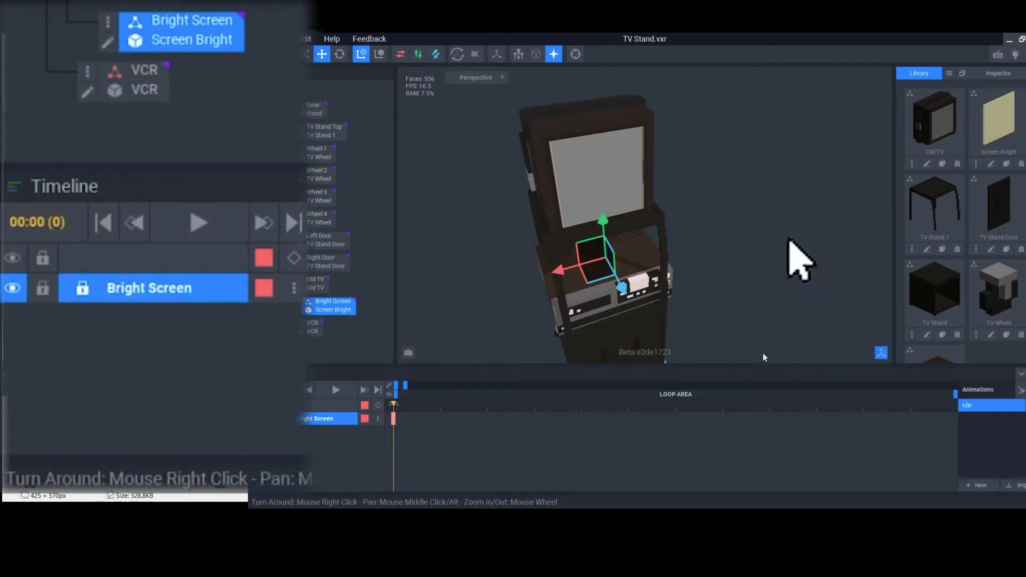
- With no node selected, widen the timeline to show 20 seconds and create a keyframe for all nodes at 19:23 (frame 479)
click(775, 357)
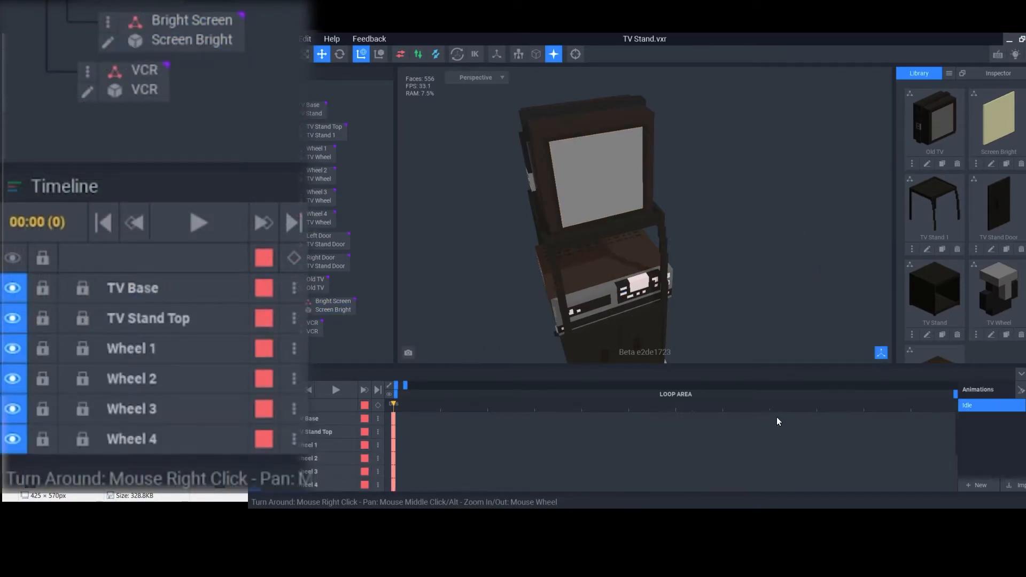
scroll(537, 439, down, 5)
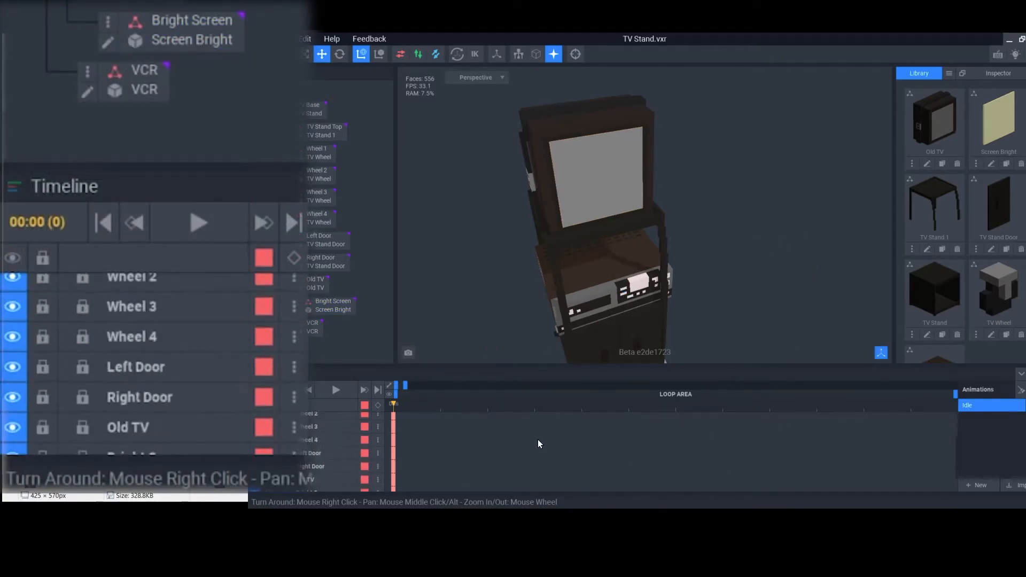
scroll(534, 455, up, 5)
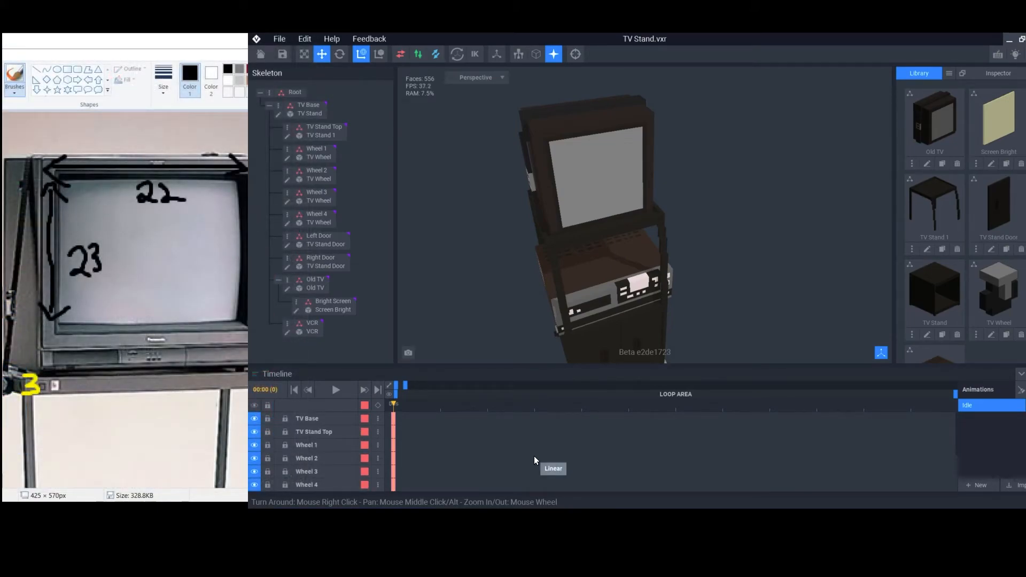
drag(393, 402, 688, 409)
drag(405, 385, 962, 392)
drag(401, 409, 949, 412)
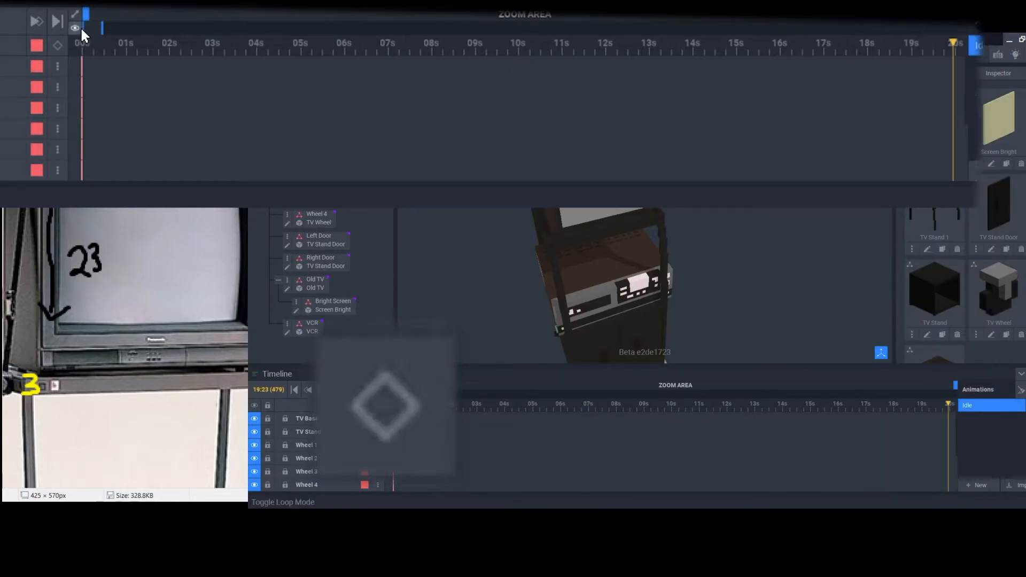
click(57, 45)
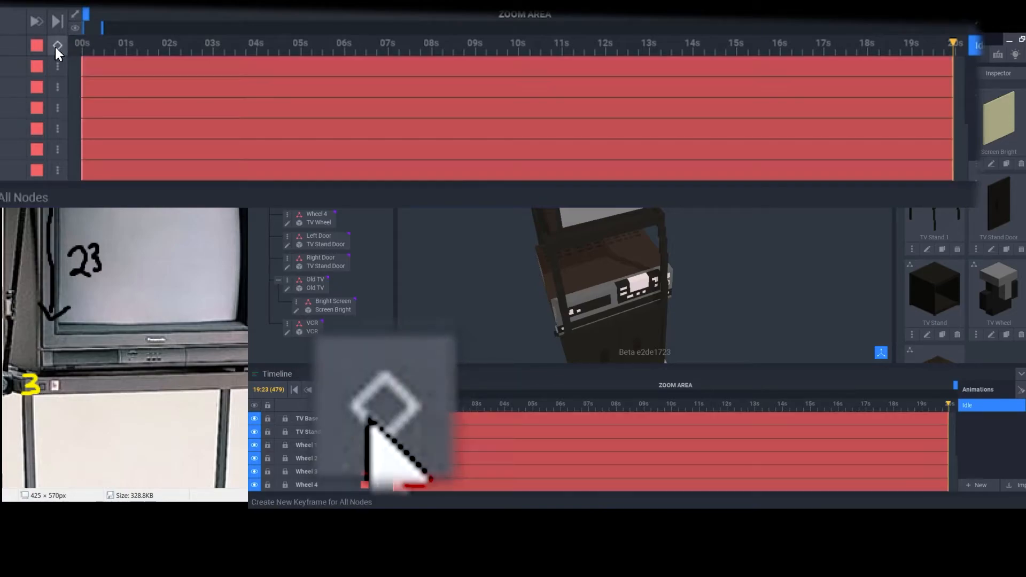
scroll(509, 450, down, 3)
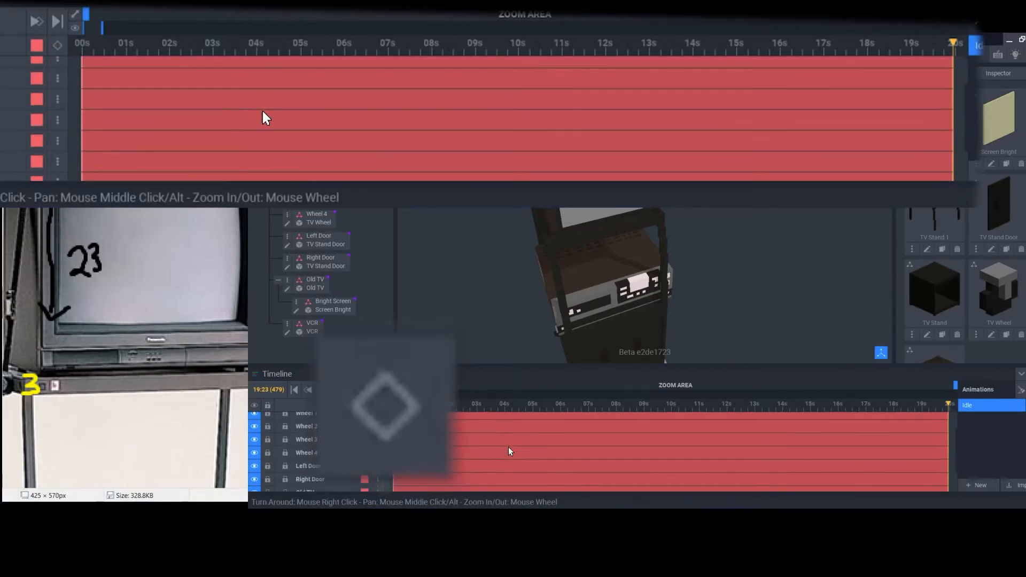
scroll(535, 451, up, 3)
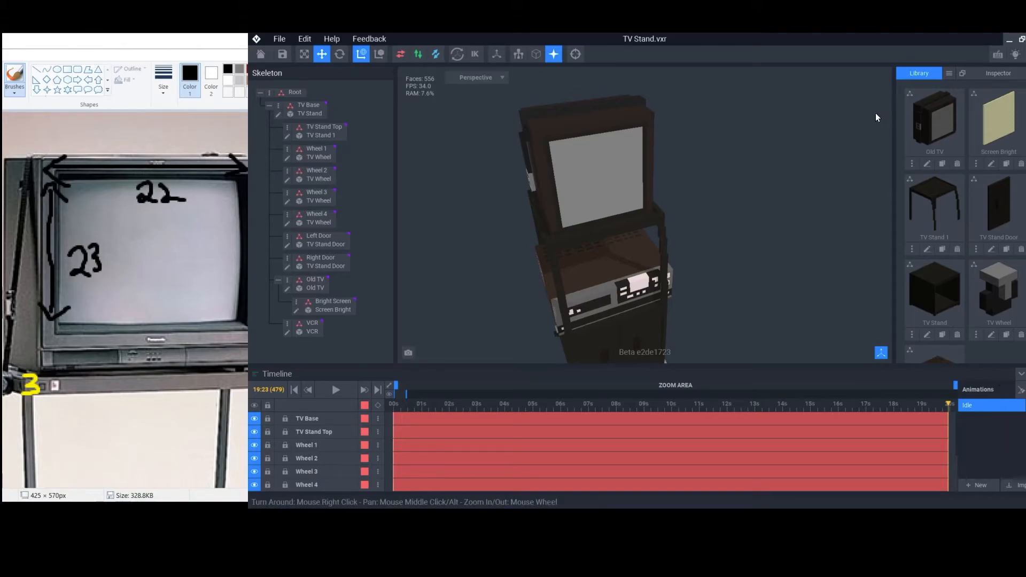
- Duplicate the Idle animation under the name Screen Flicker
drag(869, 39, 809, 43)
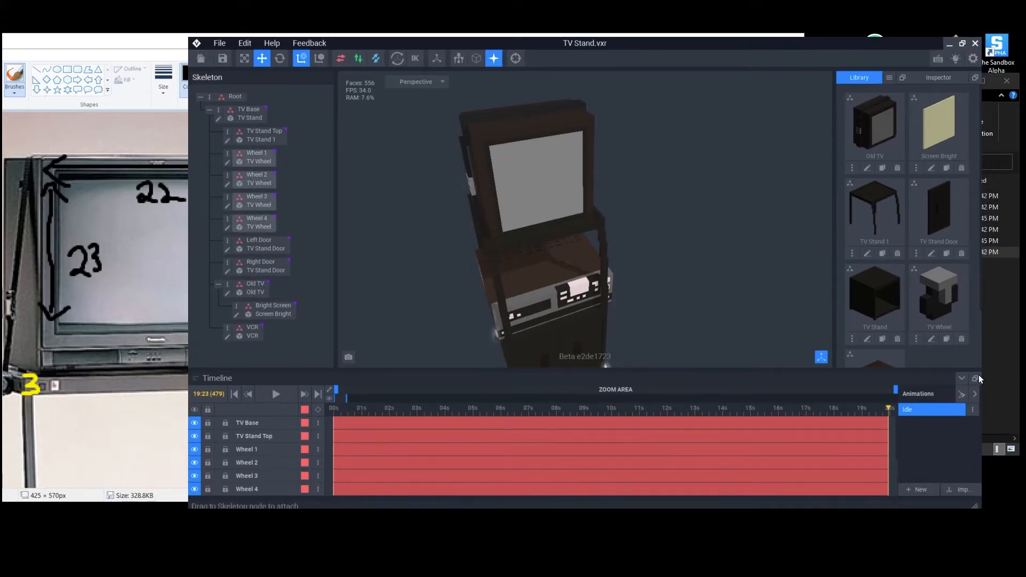
click(973, 414)
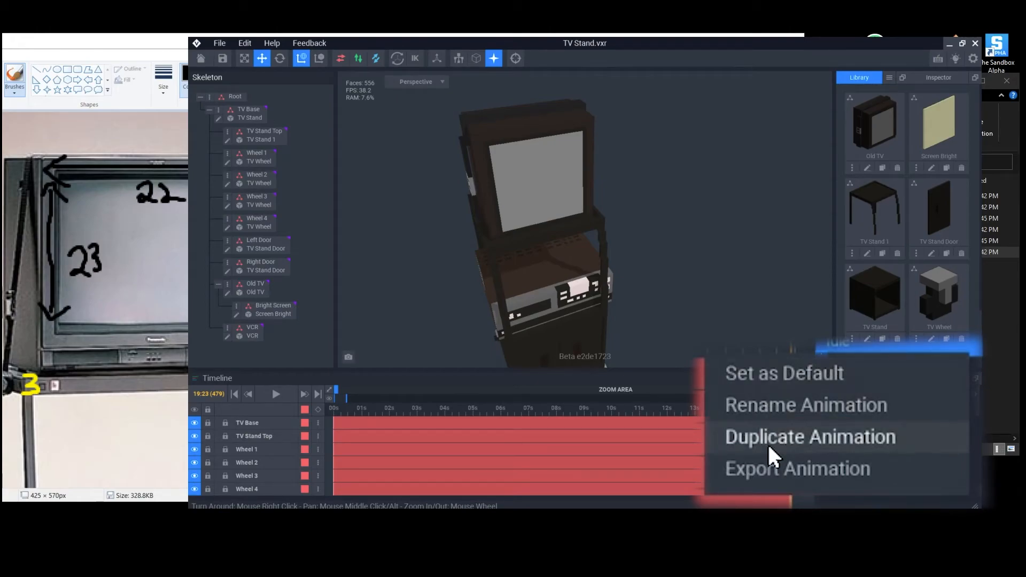
click(879, 451)
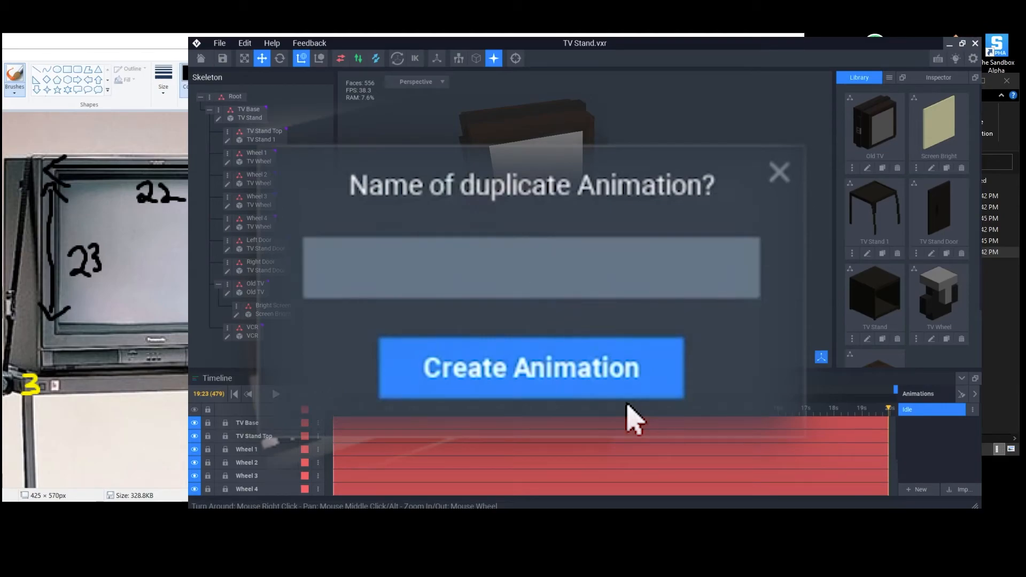
text(Screen)
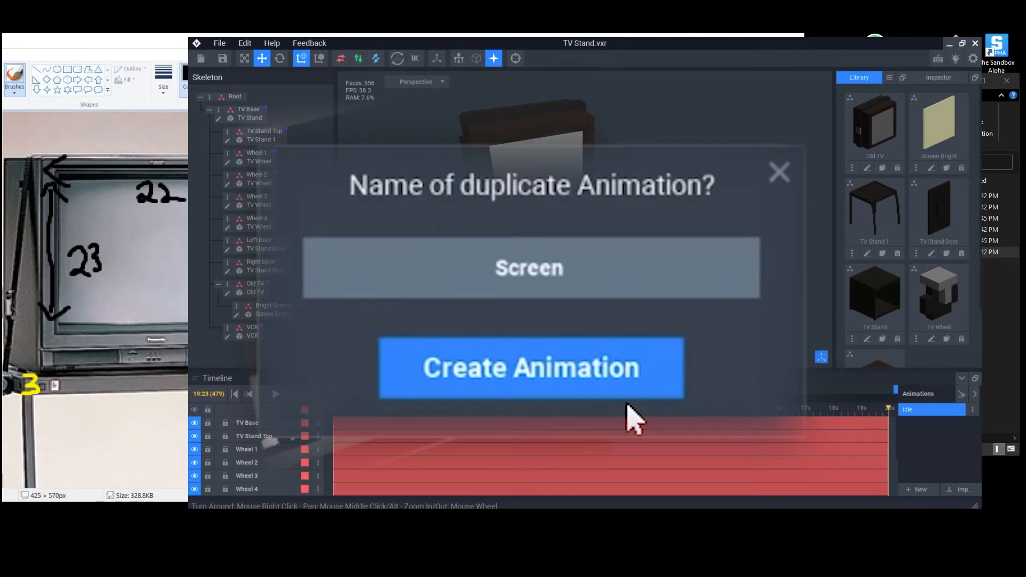
text( Flicker)
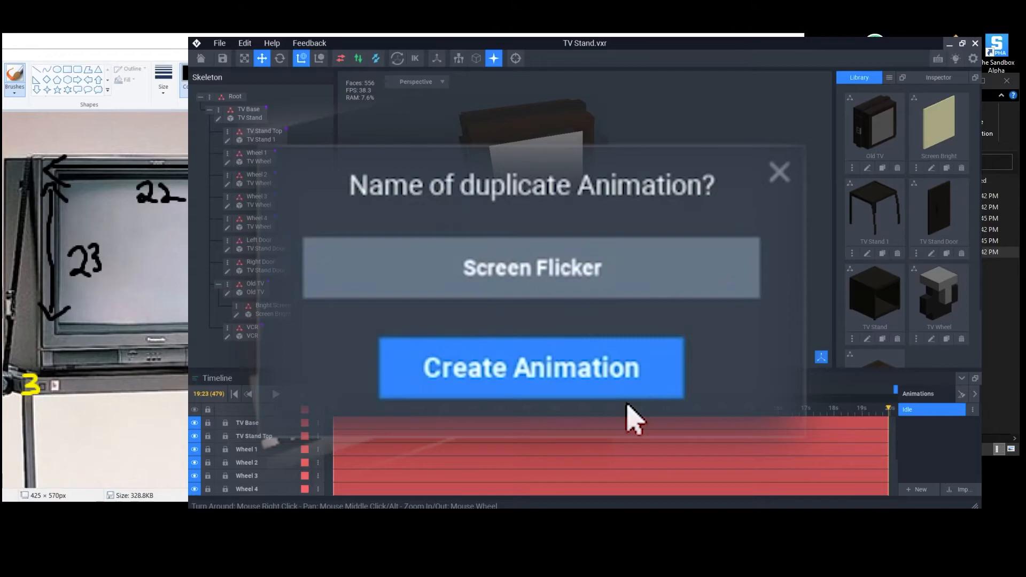
click(633, 390)
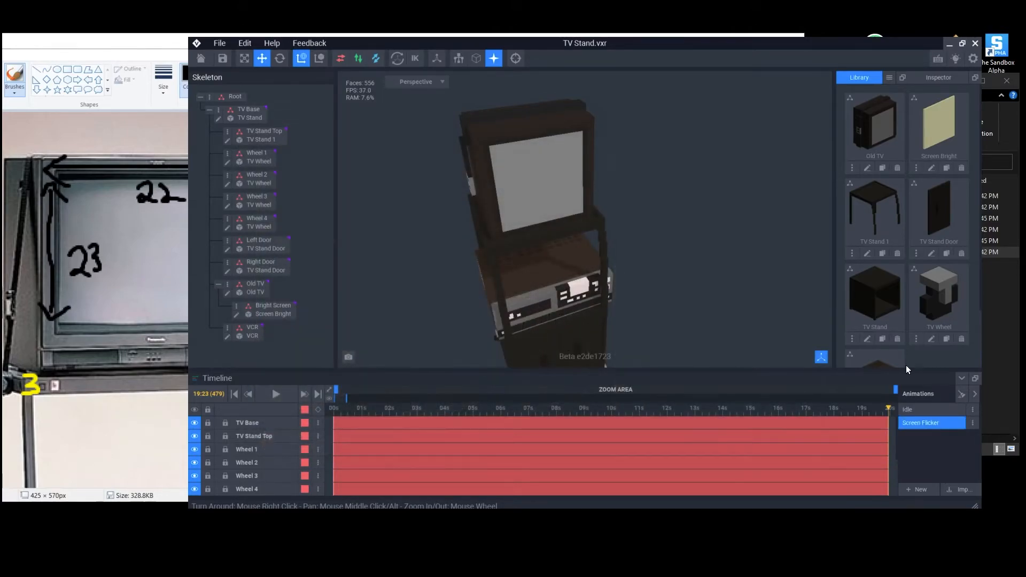
- In the Screen Flicker animation at 02:00 (frame 48), move the Bright Screen node slightly forward so its panel covers the grey screen
click(920, 411)
click(919, 419)
drag(888, 408, 387, 425)
mouse_move(532, 473)
mouse_down()
mouse_move(426, 473)
mouse_move(586, 472)
mouse_move(547, 476)
mouse_up()
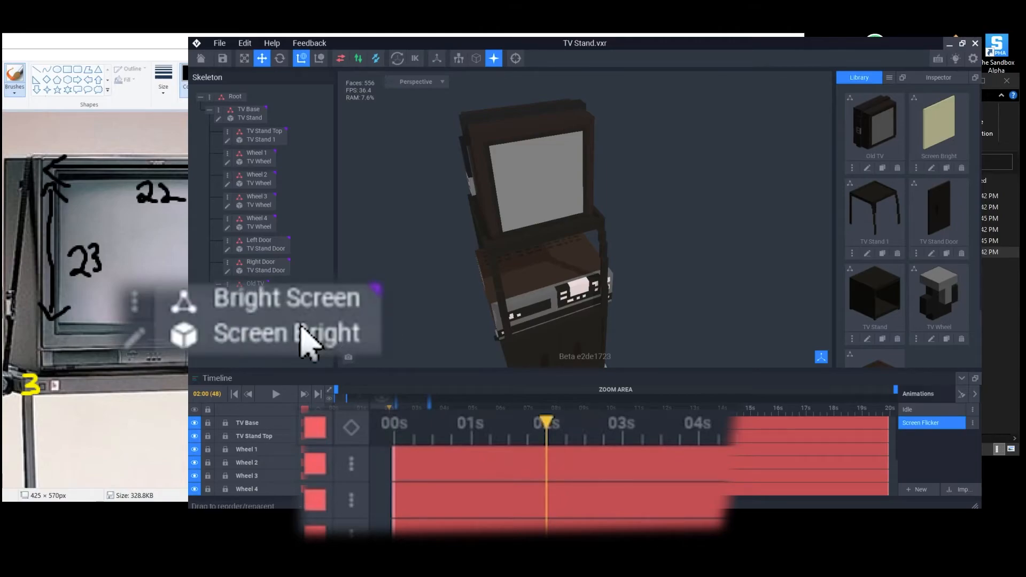
click(270, 309)
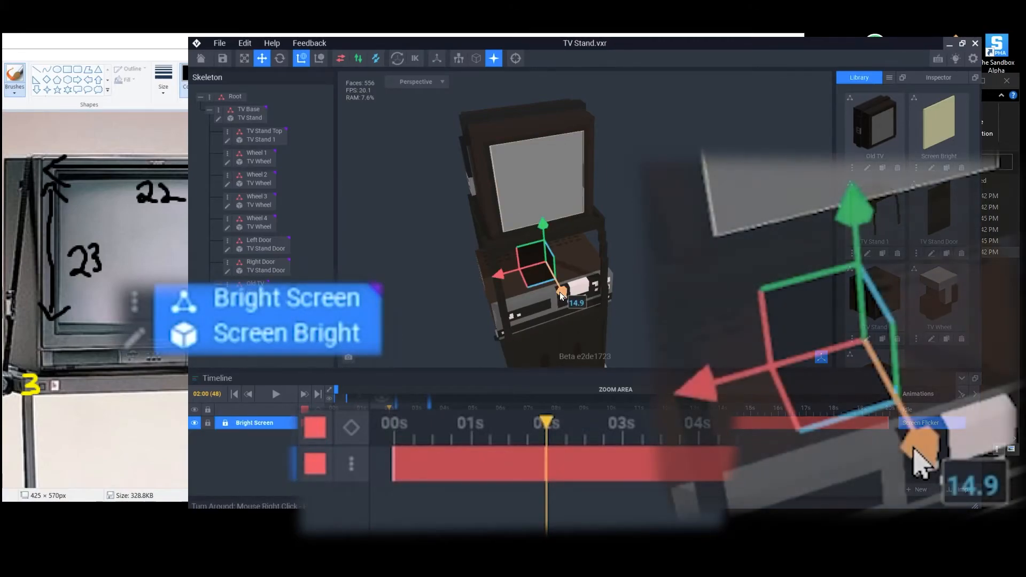
drag(923, 464, 915, 469)
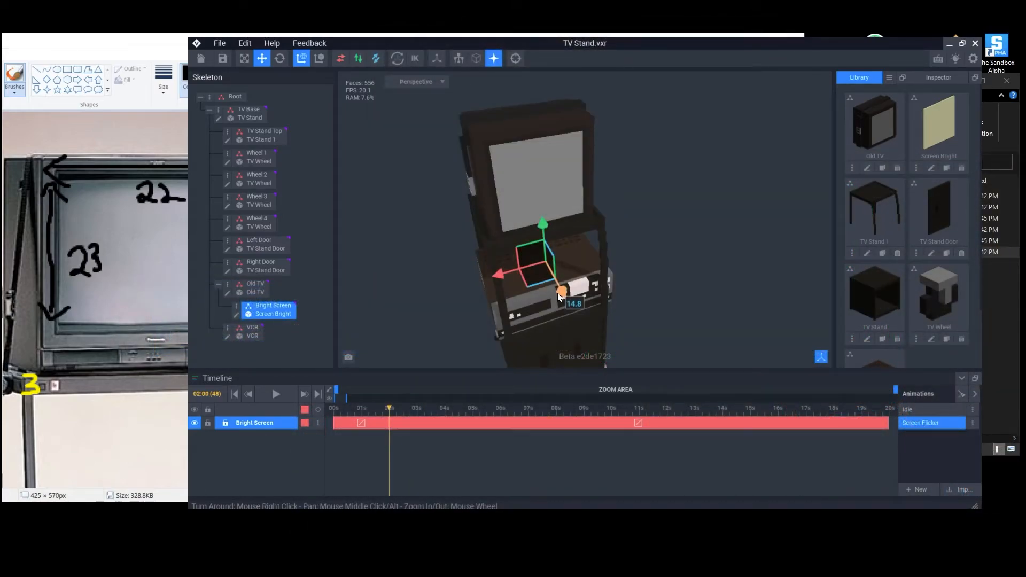
drag(557, 293, 554, 296)
- Keyframe the Bright Screen panel hidden behind the grey screen at 02:01 (frame 49) and 01:22 (frame 46)
drag(390, 408, 389, 406)
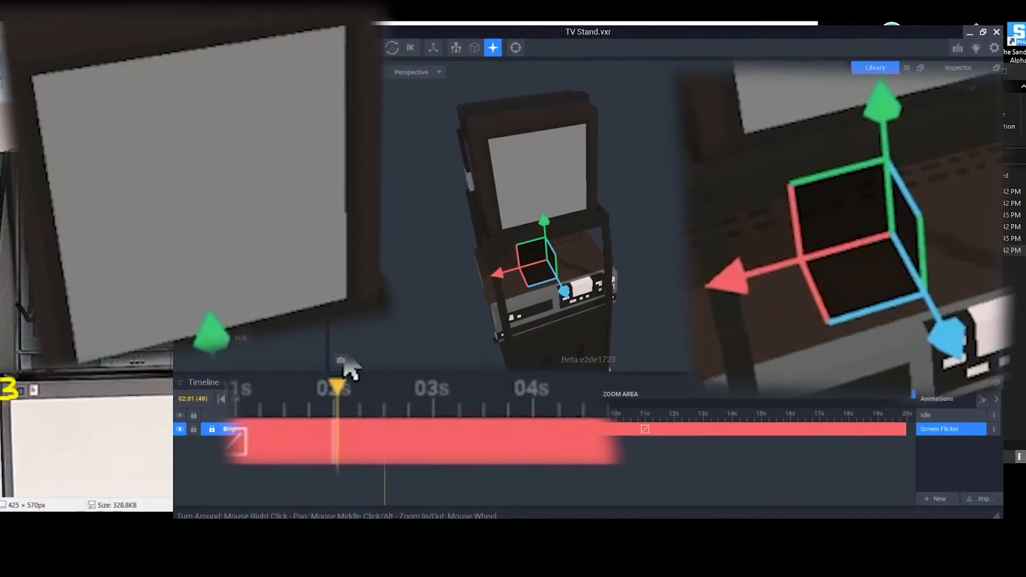
drag(344, 361, 268, 444)
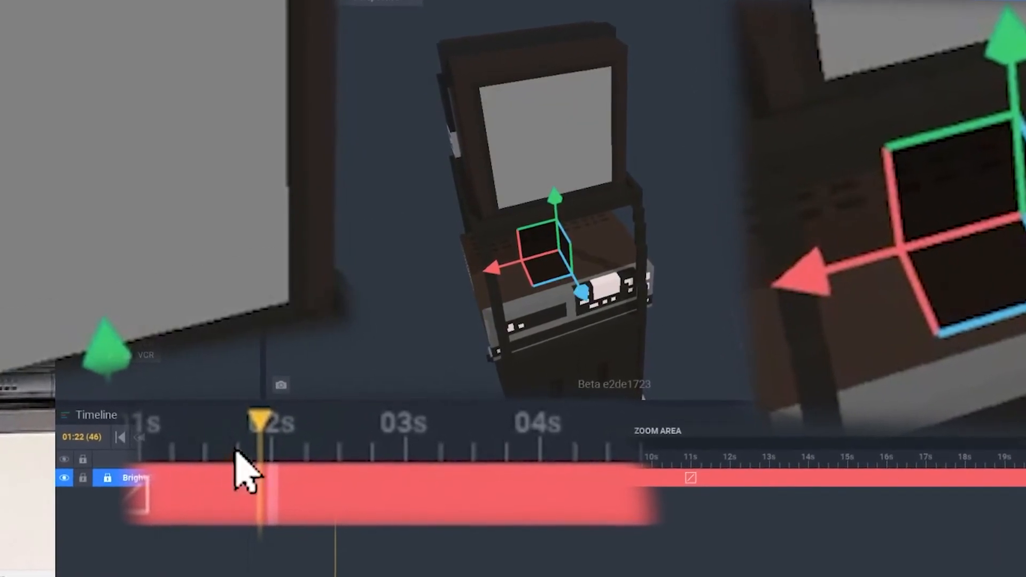
drag(260, 419, 418, 419)
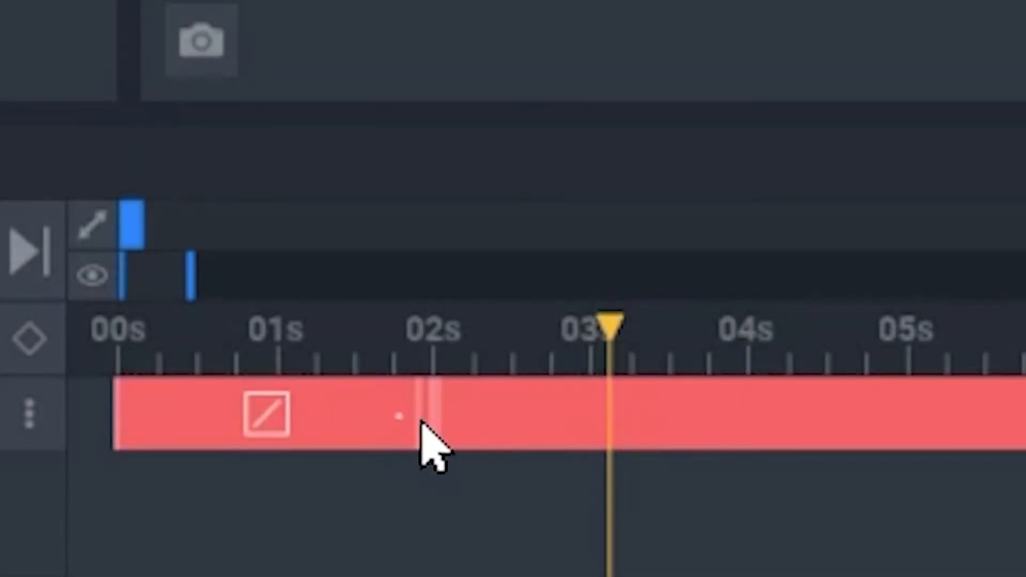
- Copy the Bright Screen keyframes around 02 seconds and paste them flipped at 04:03 (frame 99)
drag(398, 416, 464, 435)
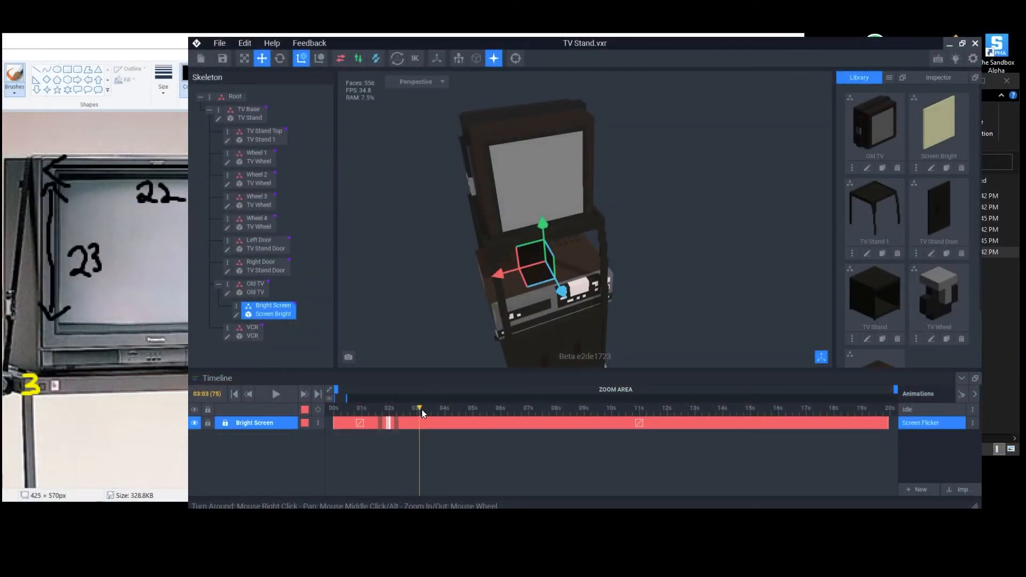
right_click(387, 423)
click(413, 346)
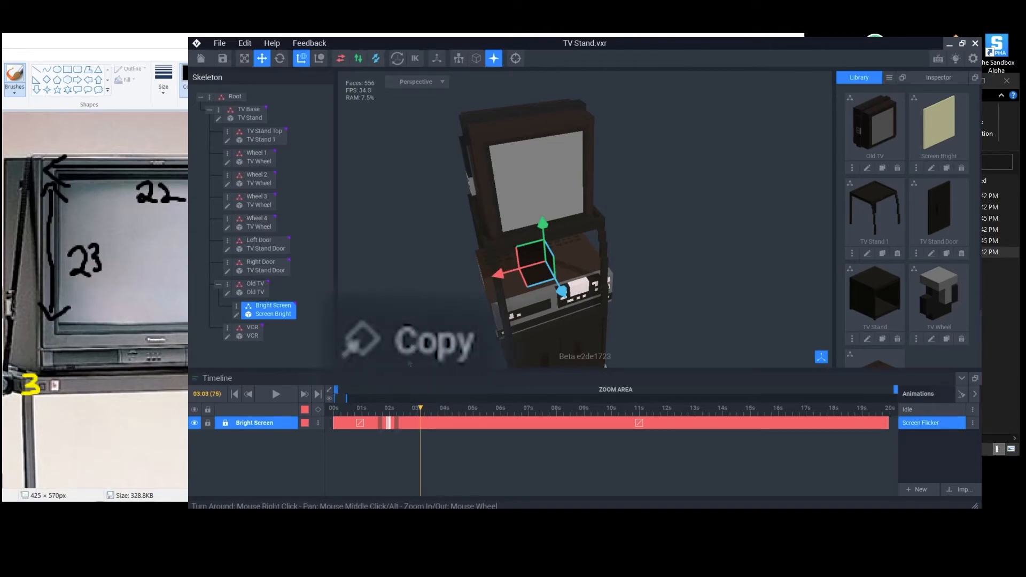
drag(421, 408, 447, 408)
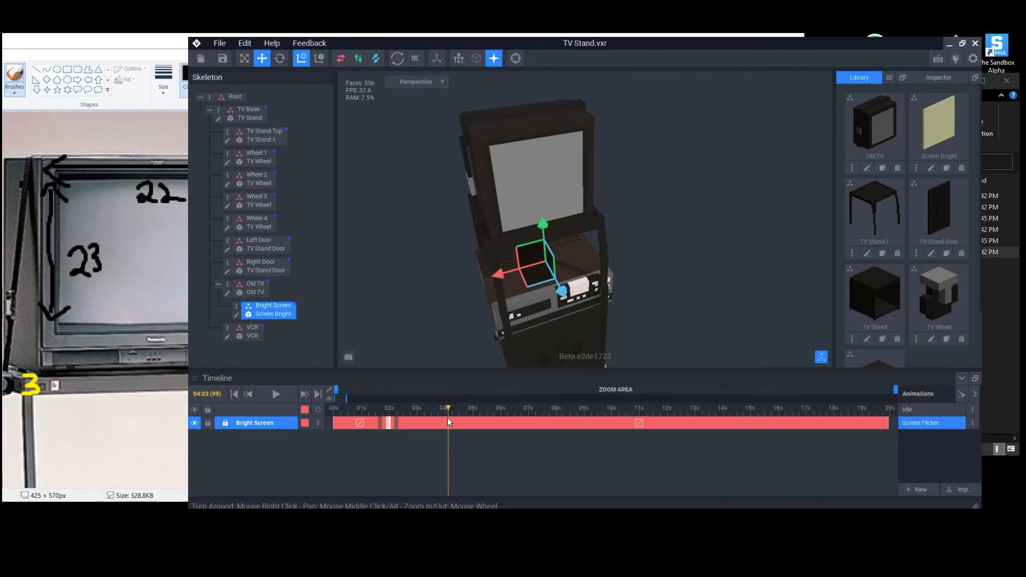
right_click(447, 422)
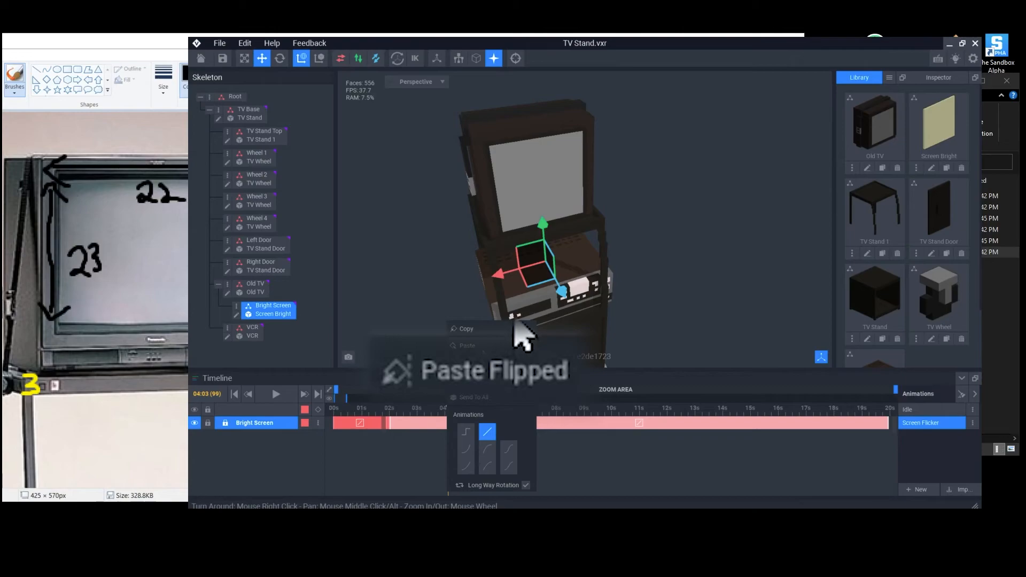
click(522, 363)
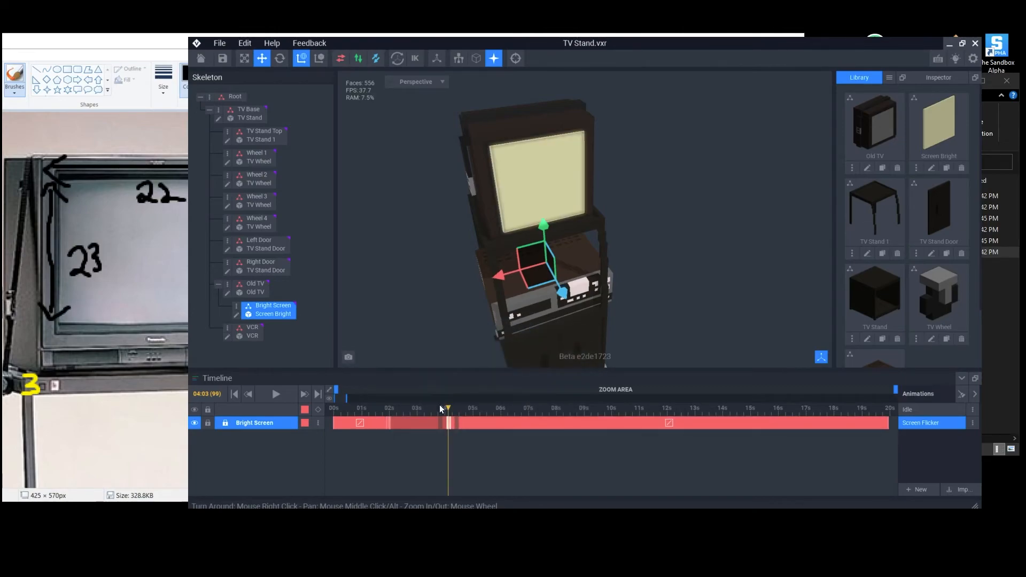
- Set the interpolation of the pasted keyframes at 04:03 to Instant
right_click(447, 420)
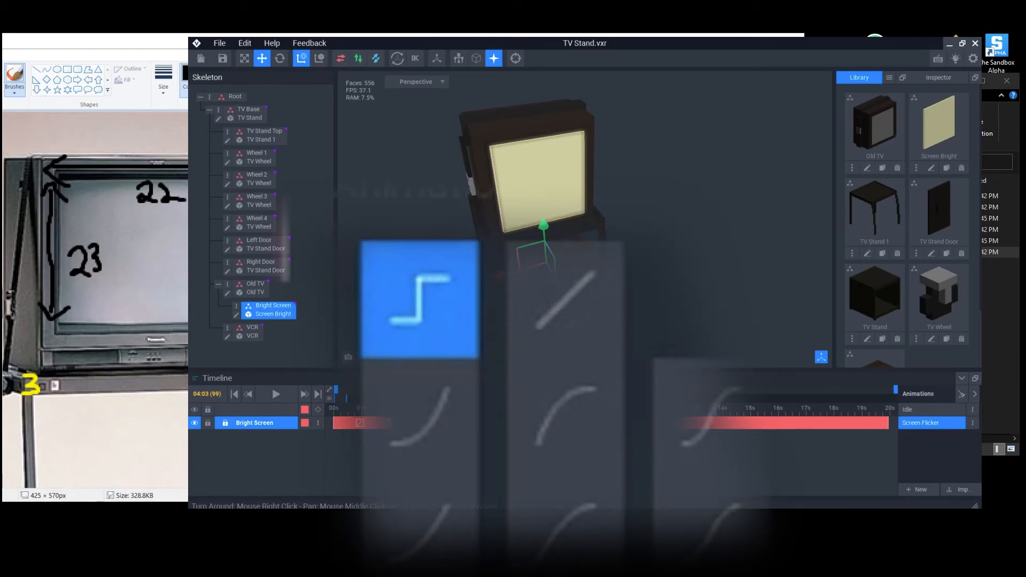
drag(448, 409, 316, 411)
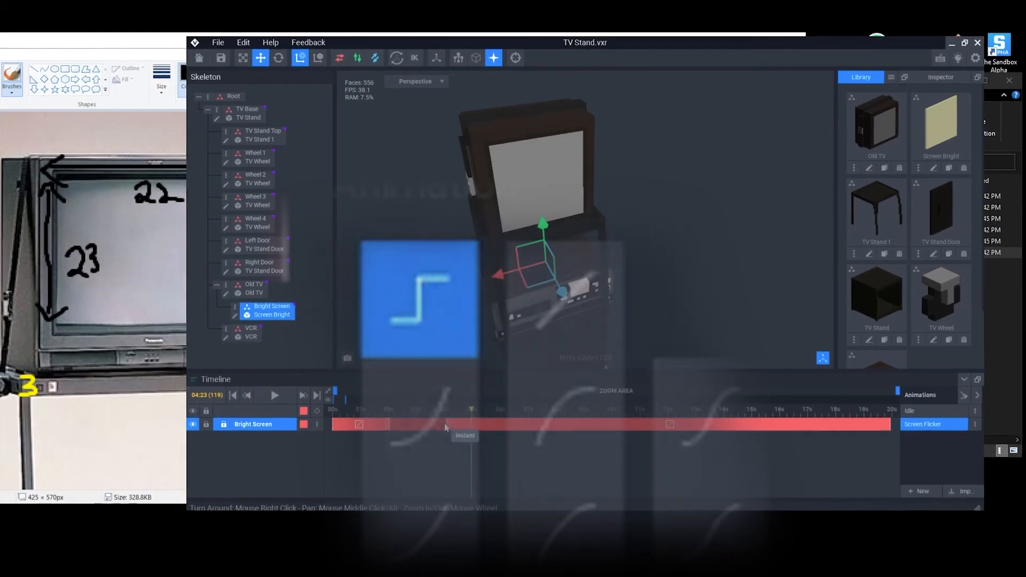
right_click(448, 423)
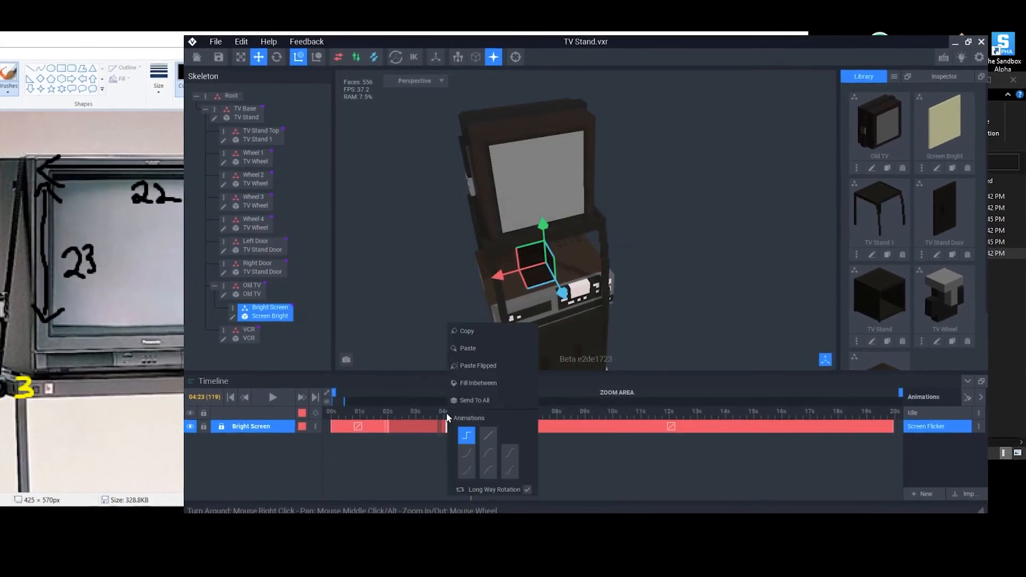
key(Escape)
- Paste the copied keyframes just before 02 seconds on the Bright Screen track and play the animation
right_click(380, 429)
click(409, 347)
click(218, 408)
click(262, 408)
click(262, 408)
click(381, 424)
- Extend the flicker around 02 seconds by pasting more keyframes just before the existing ones, and preview it
drag(930, 411, 400, 411)
click(748, 432)
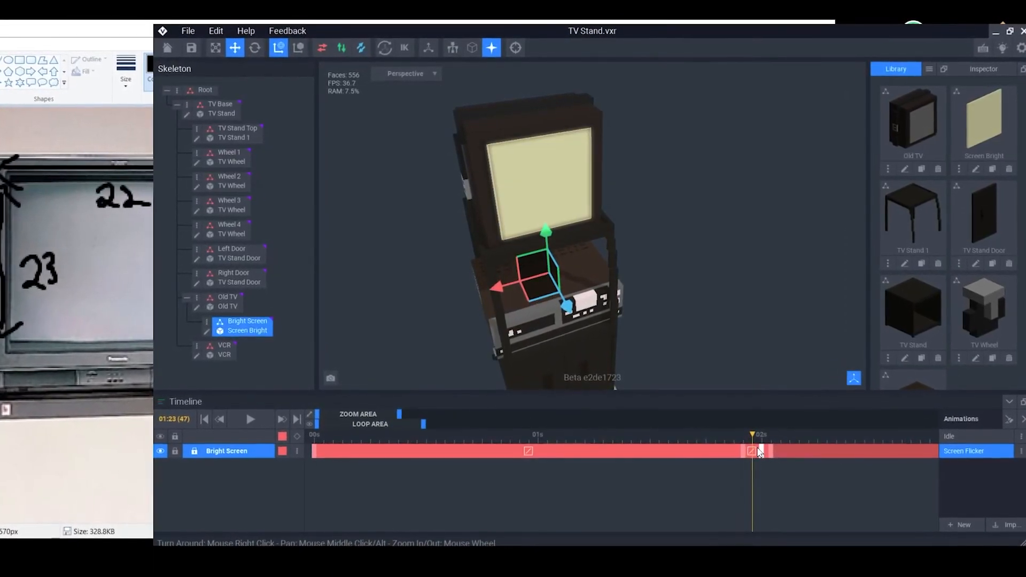
click(768, 432)
drag(766, 466, 736, 446)
click(730, 439)
right_click(720, 454)
click(752, 370)
click(673, 440)
key(space)
- Paste another flicker burst just after 04 seconds on the Bright Screen track and preview it
drag(398, 418, 623, 426)
click(594, 447)
right_click(593, 463)
click(619, 374)
click(306, 447)
key(space)
key(space)
- Copy the flicker burst at 04 seconds, paste it at about 07 and 08 seconds, and play the animation from the start
drag(565, 473, 629, 476)
right_click(598, 471)
click(626, 363)
right_click(777, 471)
click(801, 382)
right_click(837, 479)
click(862, 389)
click(295, 463)
key(space)
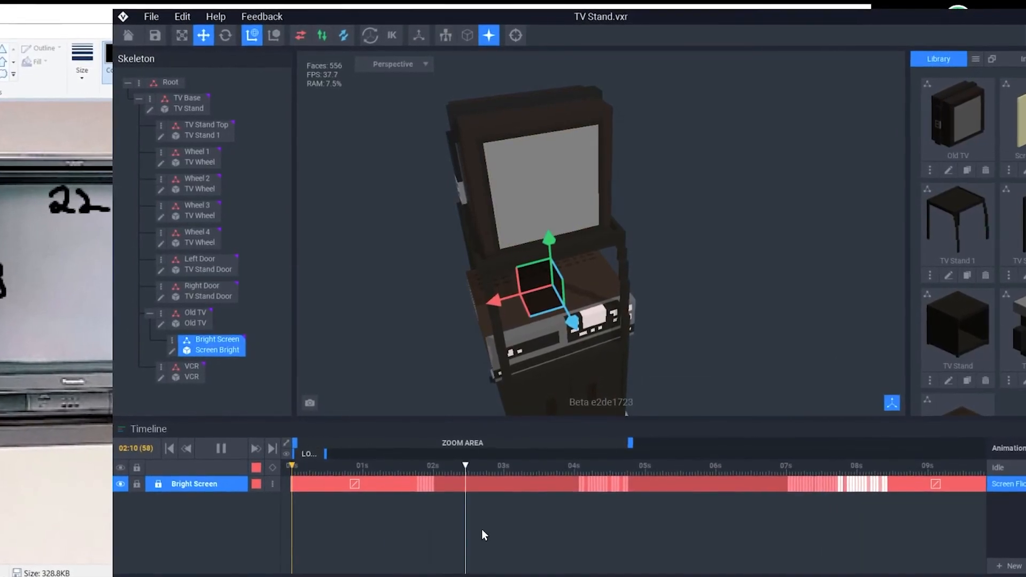
- Stop playback, widen the timeline, and copy the long flicker burst between about 07 and 09 seconds
key(space)
click(557, 470)
drag(570, 476, 630, 497)
drag(632, 446, 992, 446)
drag(529, 479, 590, 494)
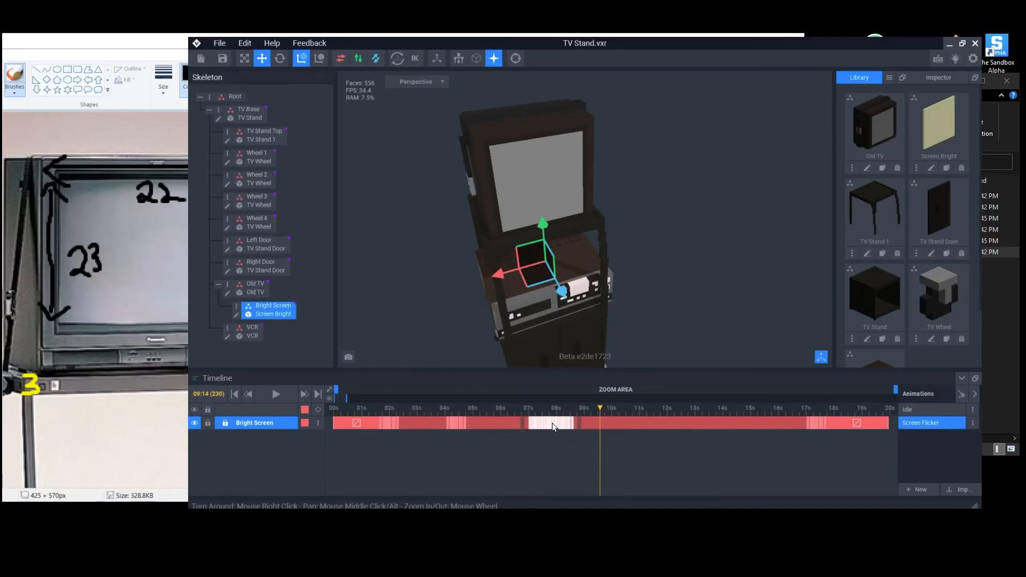
right_click(563, 488)
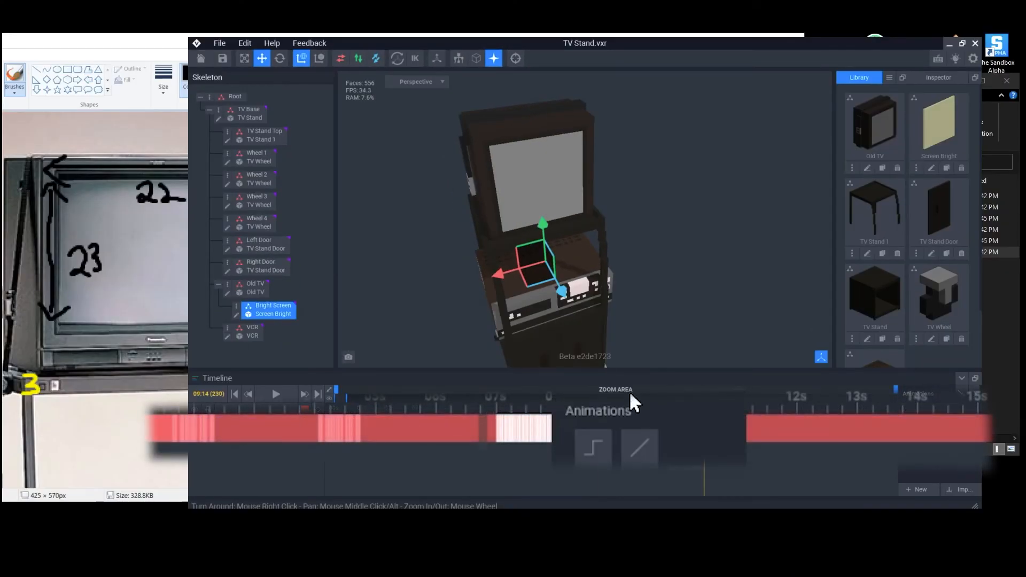
click(585, 329)
- Paste the copied flicker burst at 11:11 (frame 275) and again at about 13 seconds
drag(875, 405, 762, 405)
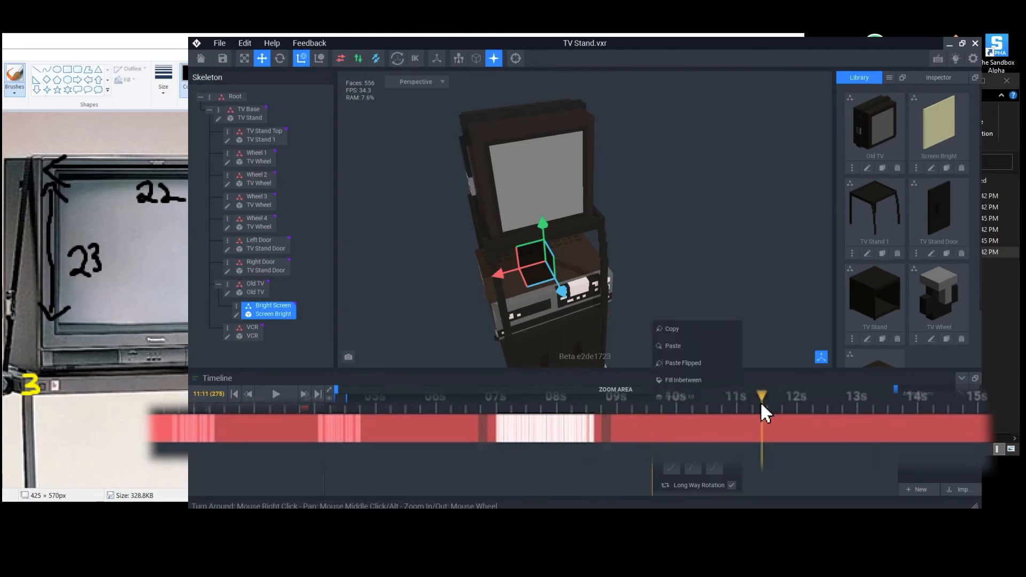
right_click(764, 431)
click(668, 402)
right_click(847, 431)
right_click(848, 434)
click(708, 402)
- Paste further flicker bursts, including flipped ones, into the gaps between the existing bursts on the Bright Screen track
right_click(752, 431)
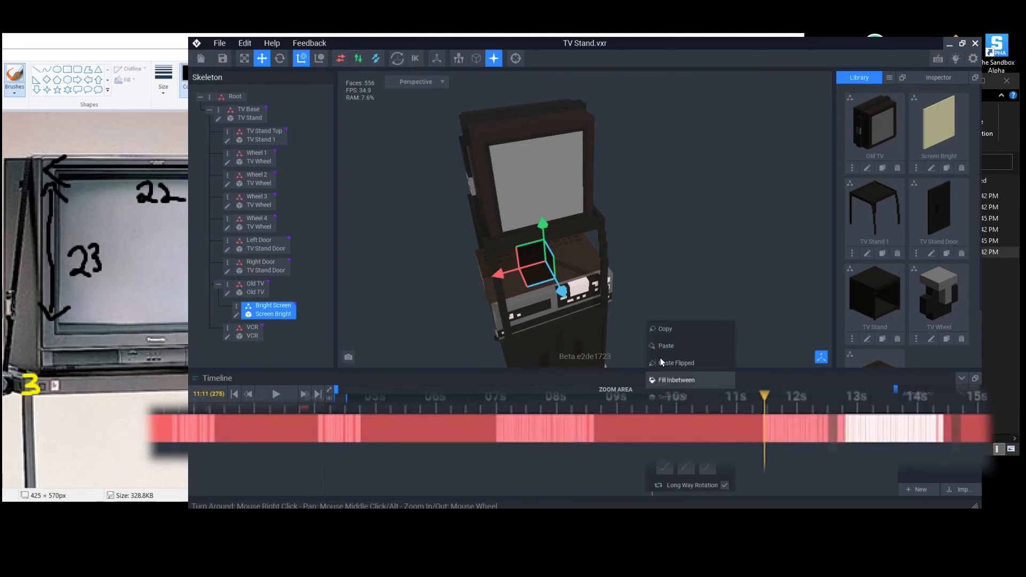
click(663, 362)
right_click(752, 431)
click(664, 401)
right_click(619, 431)
click(643, 360)
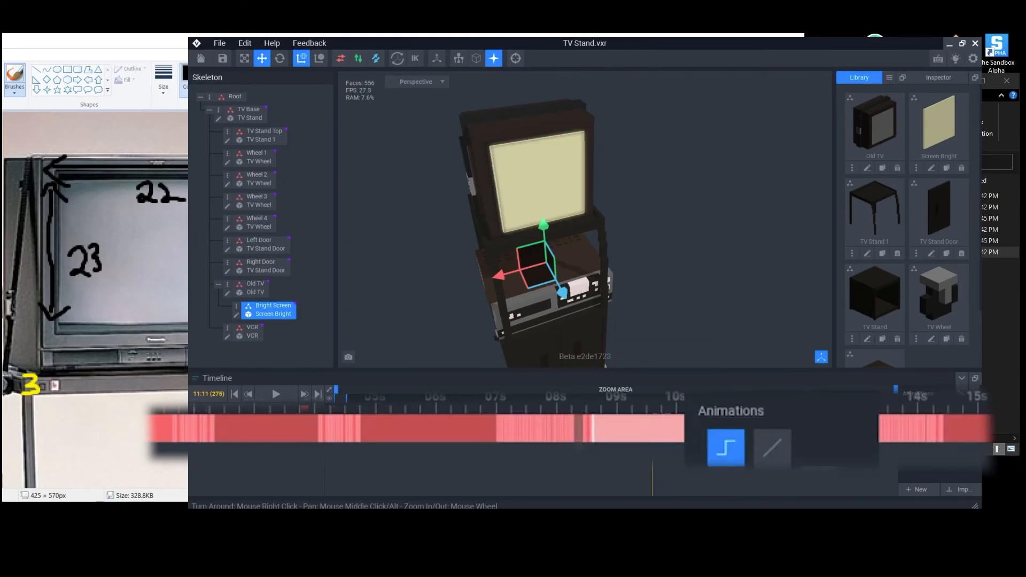
- Export the animated TV stand to the Marketplace
click(219, 43)
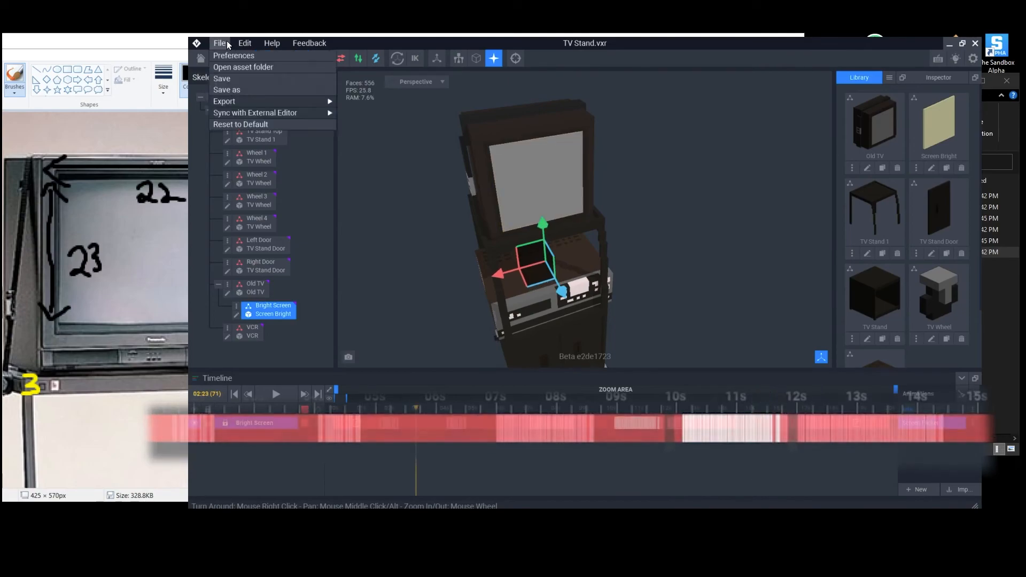
mouse_move(246, 108)
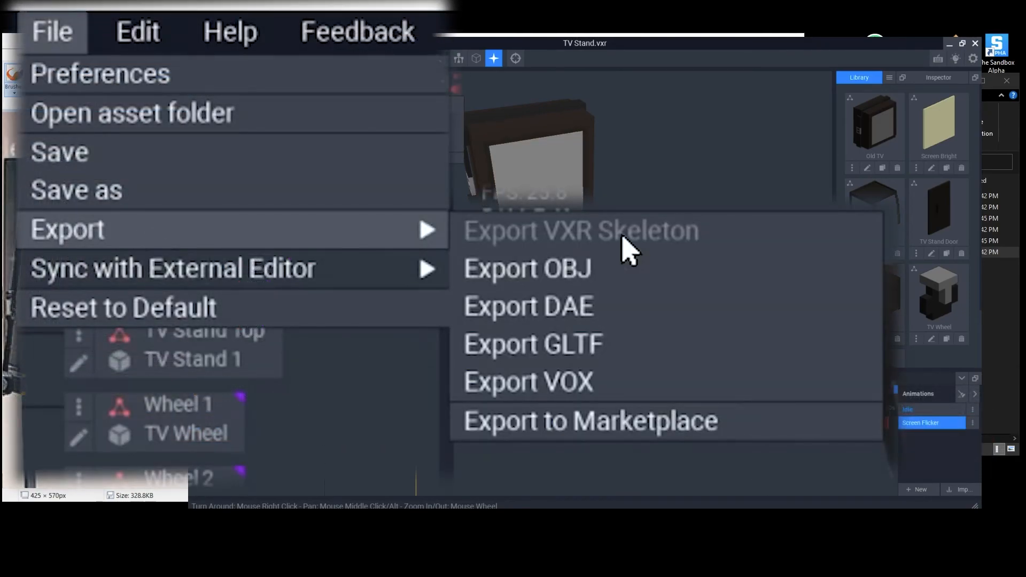
click(564, 431)
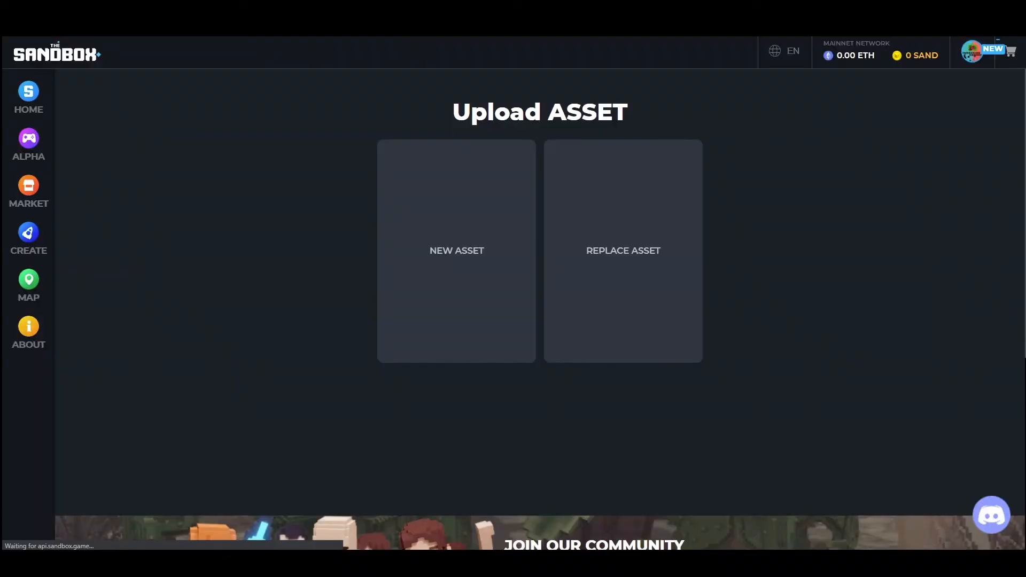
- Set up a new asset named "Old TV and VCR unit" with a description about finding it in a backrooms tutorial level and maybe a tape
click(456, 244)
triple_click(577, 251)
text(Old TV/ and VCR unit)
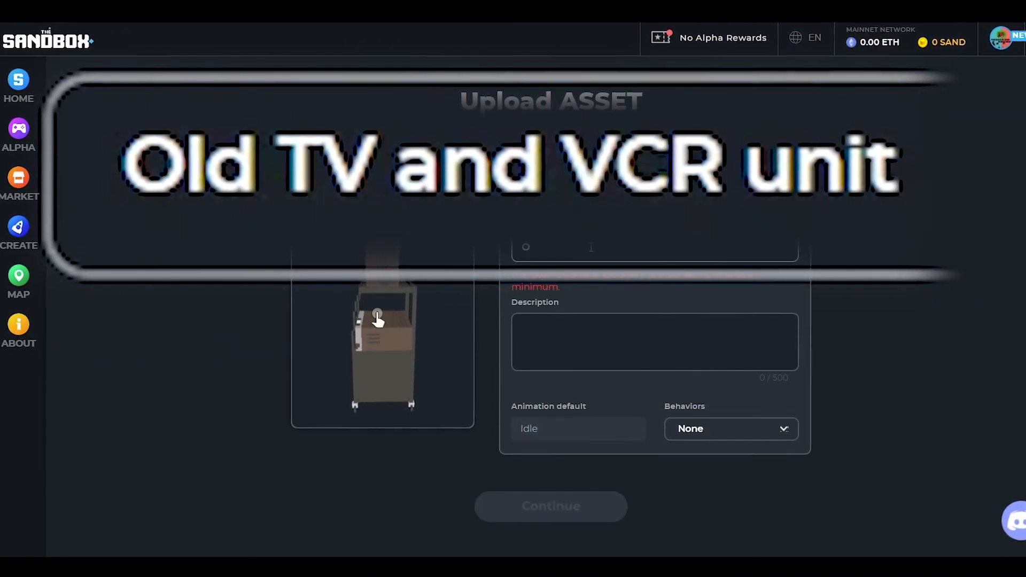
click(615, 342)
text(You may find something like this in a tutorial level in the backrooms.  If you're really lucky you will find a tape.)
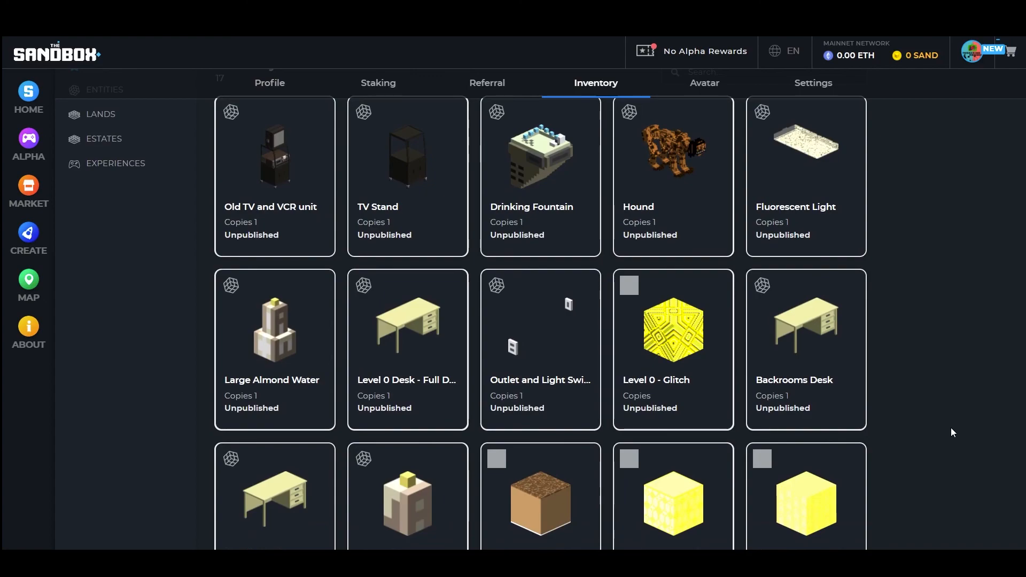
scroll(951, 429, down, 3)
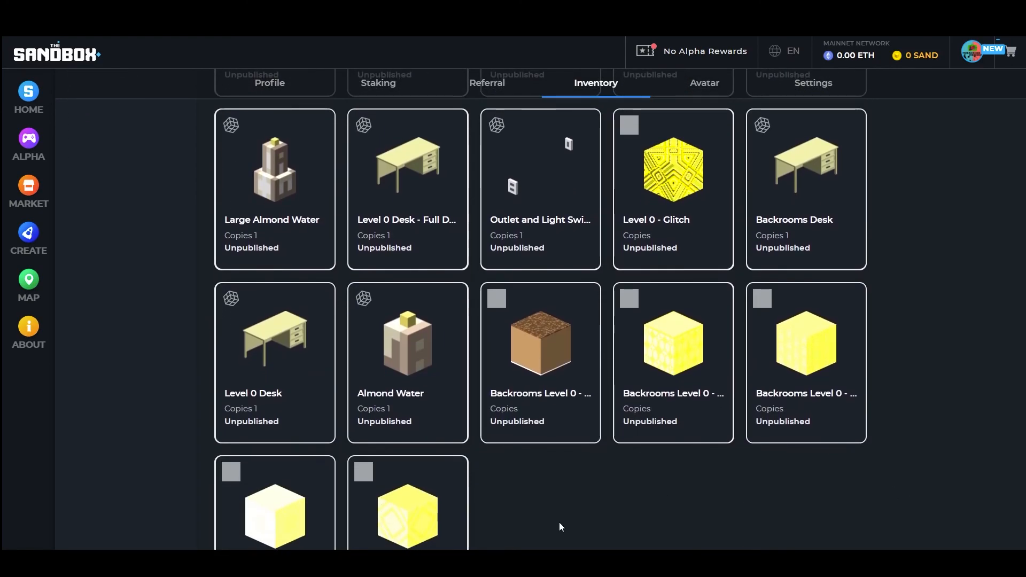
scroll(303, 395, up, 3)
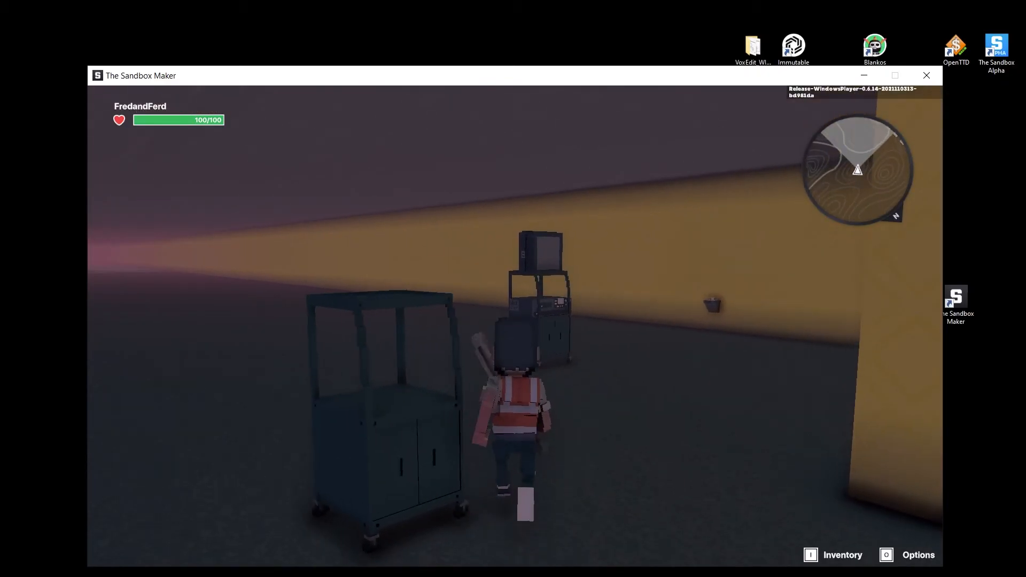
- Walk the avatar around the TV unit placed in The Sandbox Maker to examine its screen flicker
key(w)
key(d)
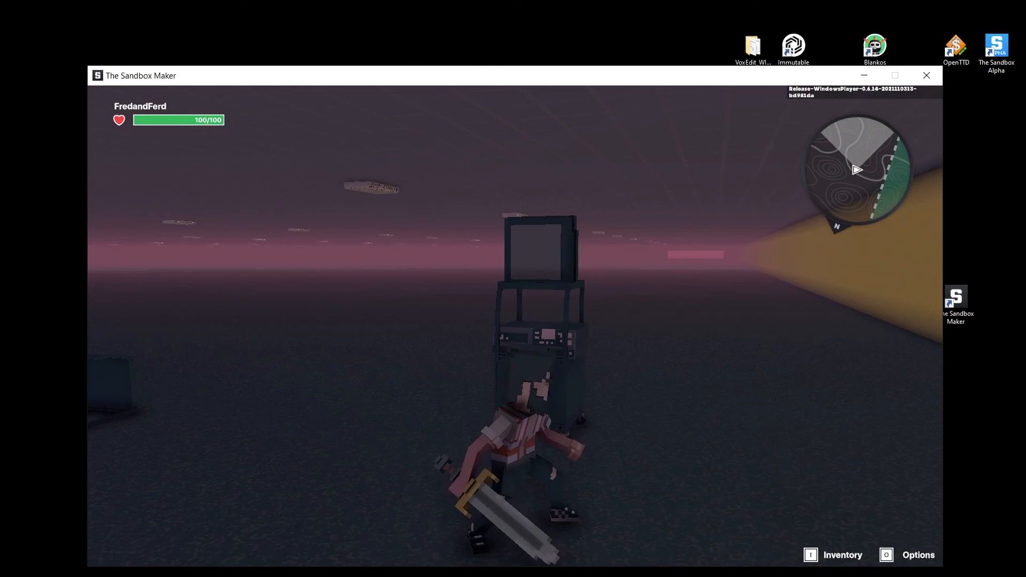
key(w)
key(a)
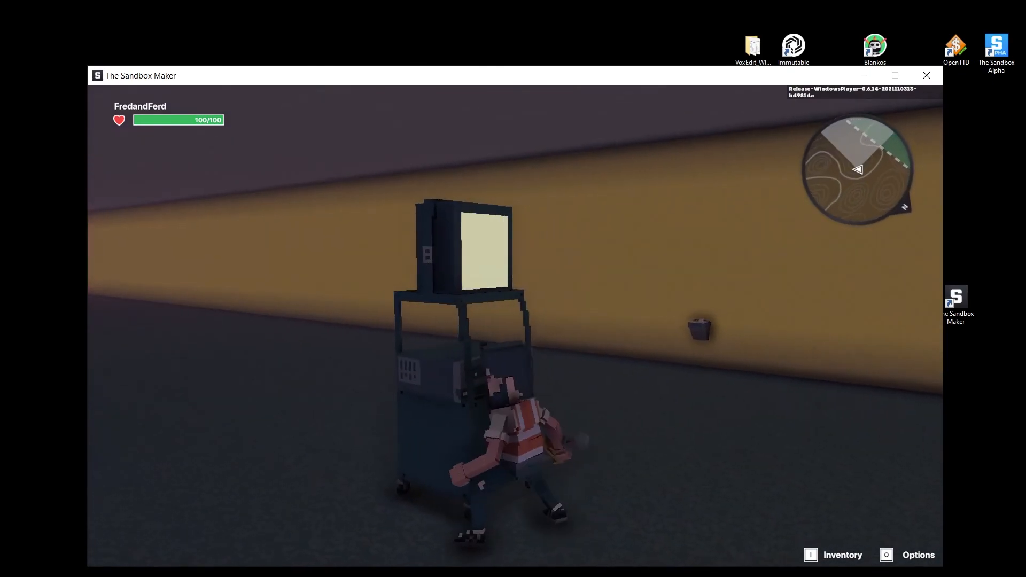